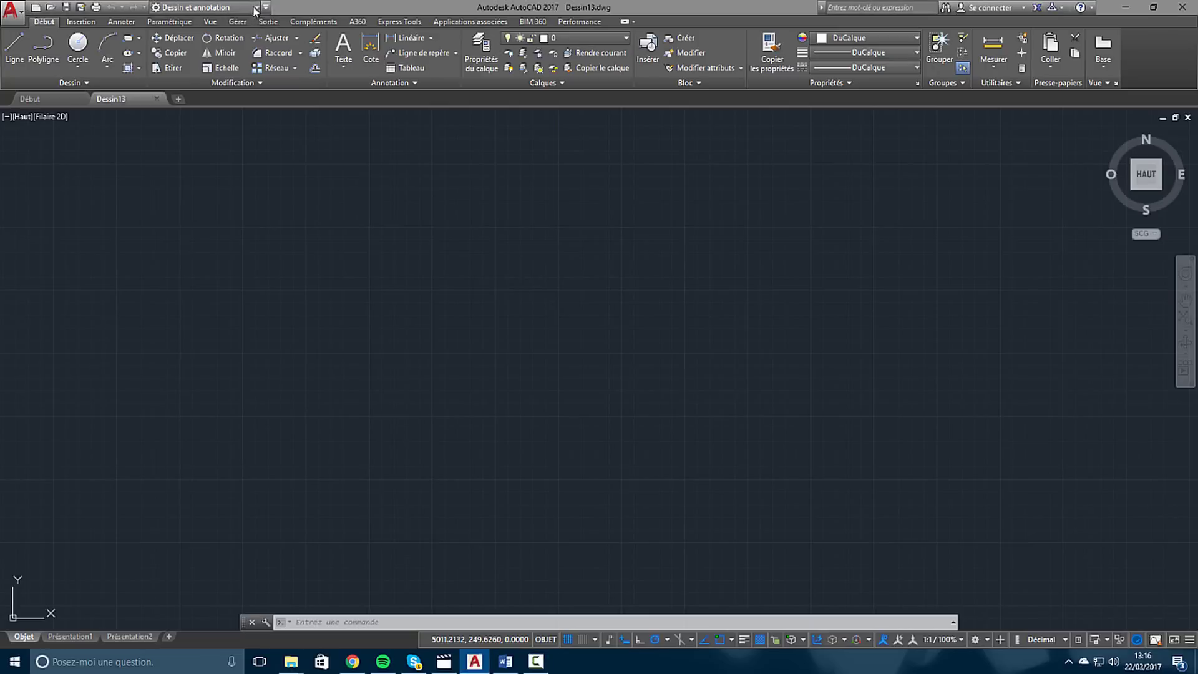
# Step: Examine the available workspaces and the customization options of the quick access toolbar
pyautogui.click(256, 7)
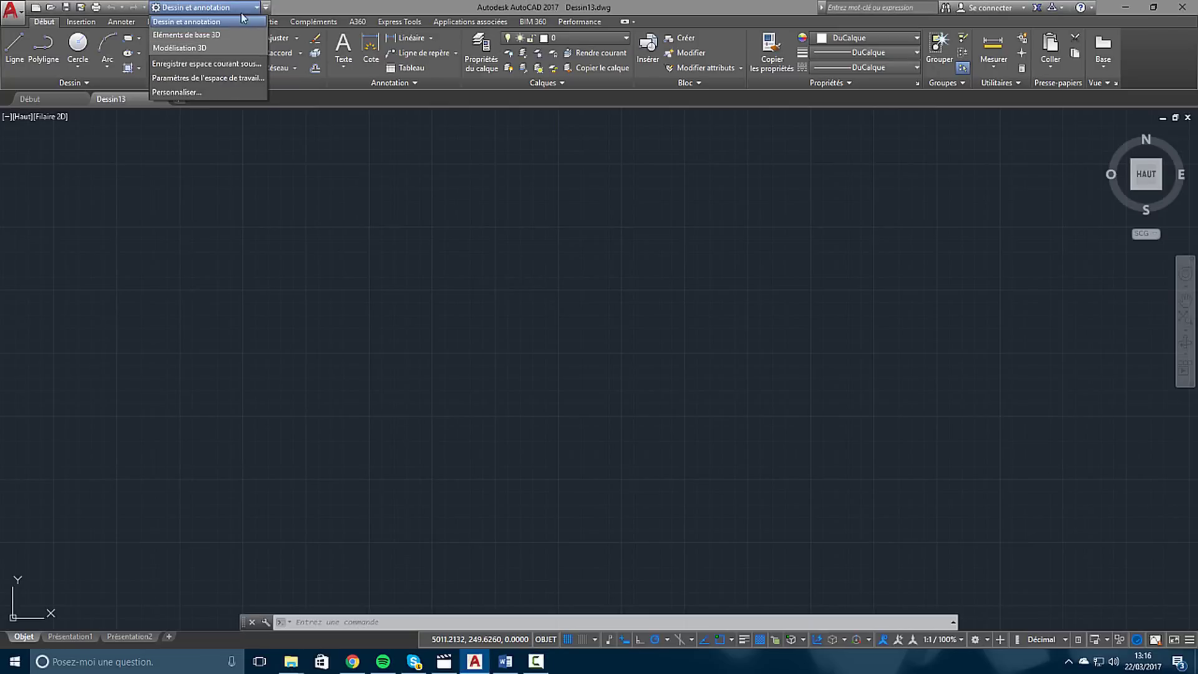
pyautogui.click(267, 7)
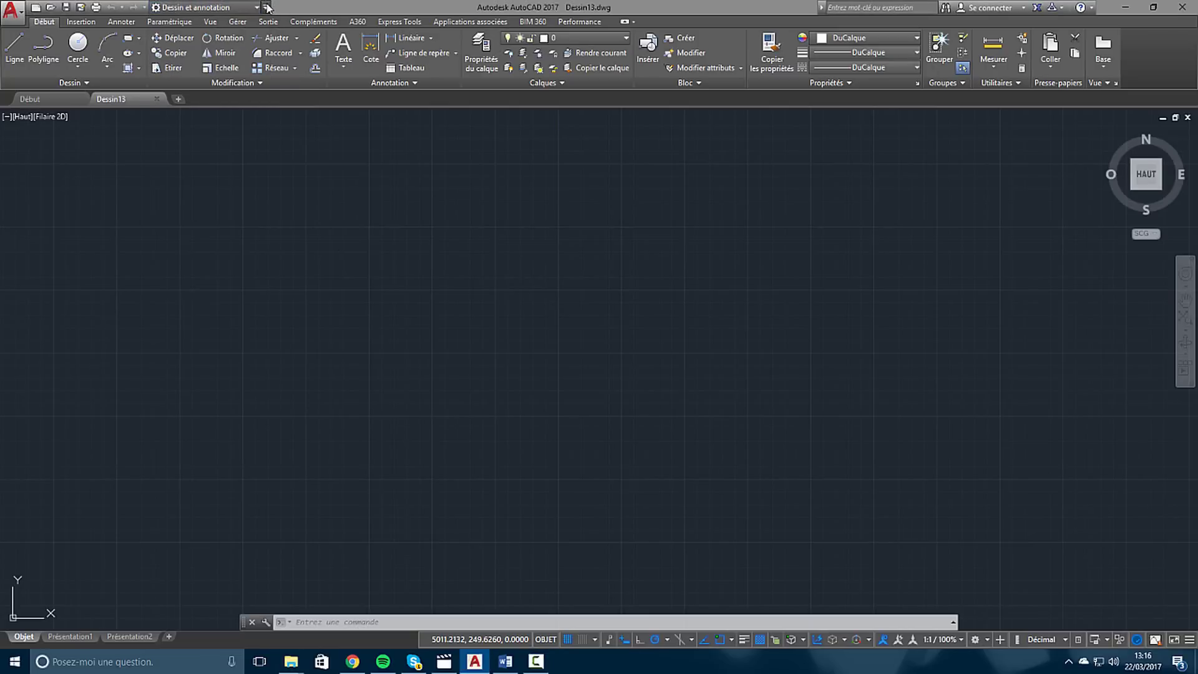
pyautogui.click(267, 8)
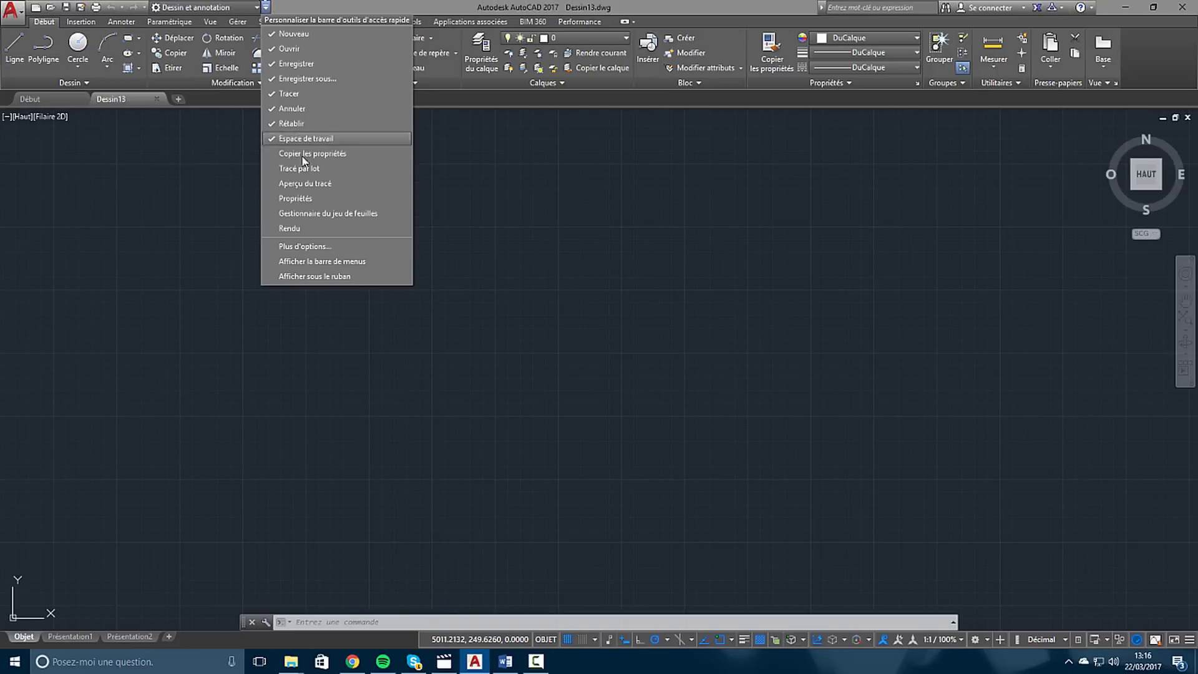
pyautogui.click(507, 158)
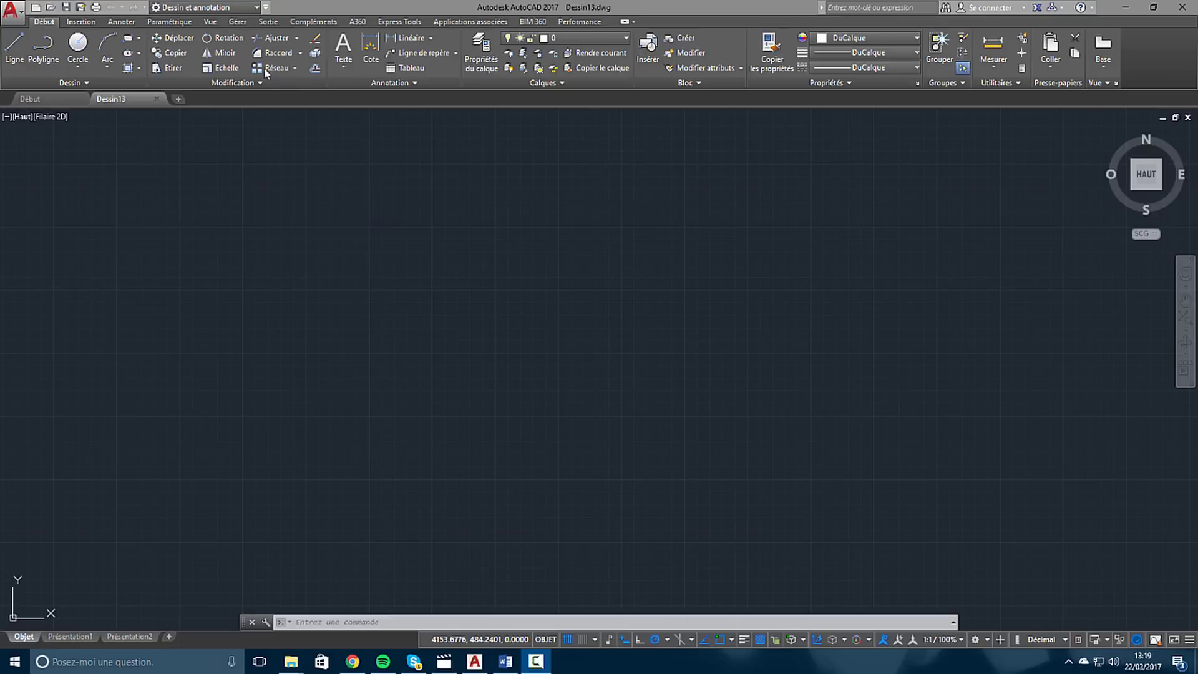
pyautogui.click(250, 8)
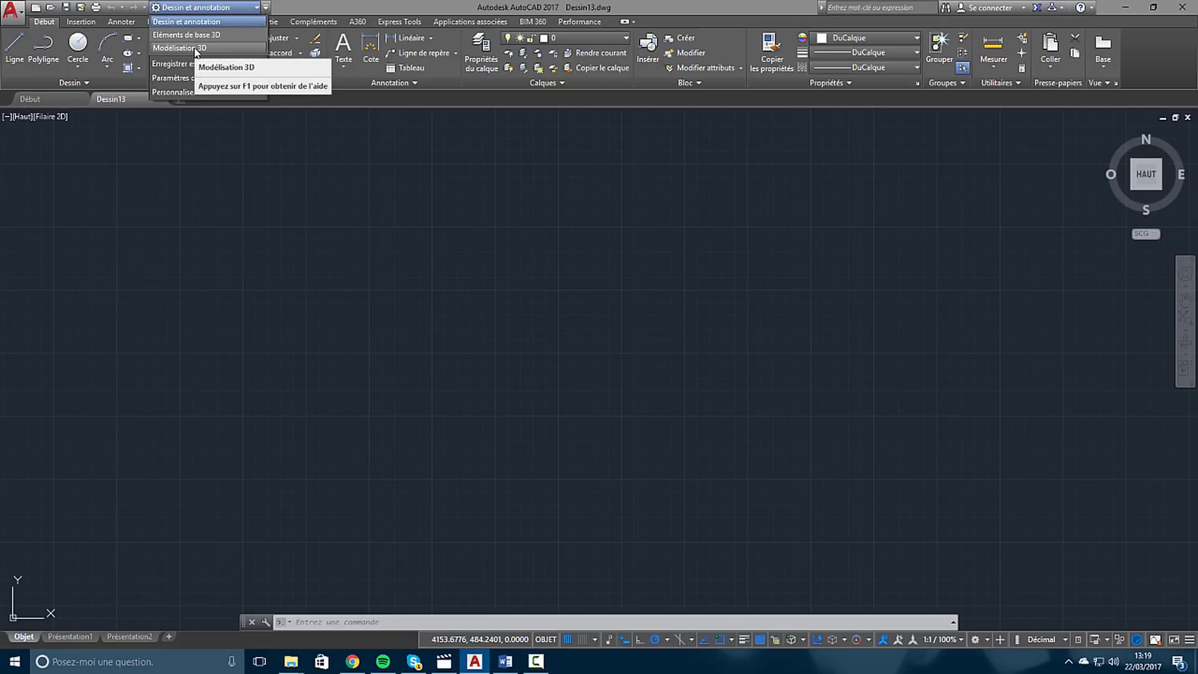
pyautogui.click(399, 249)
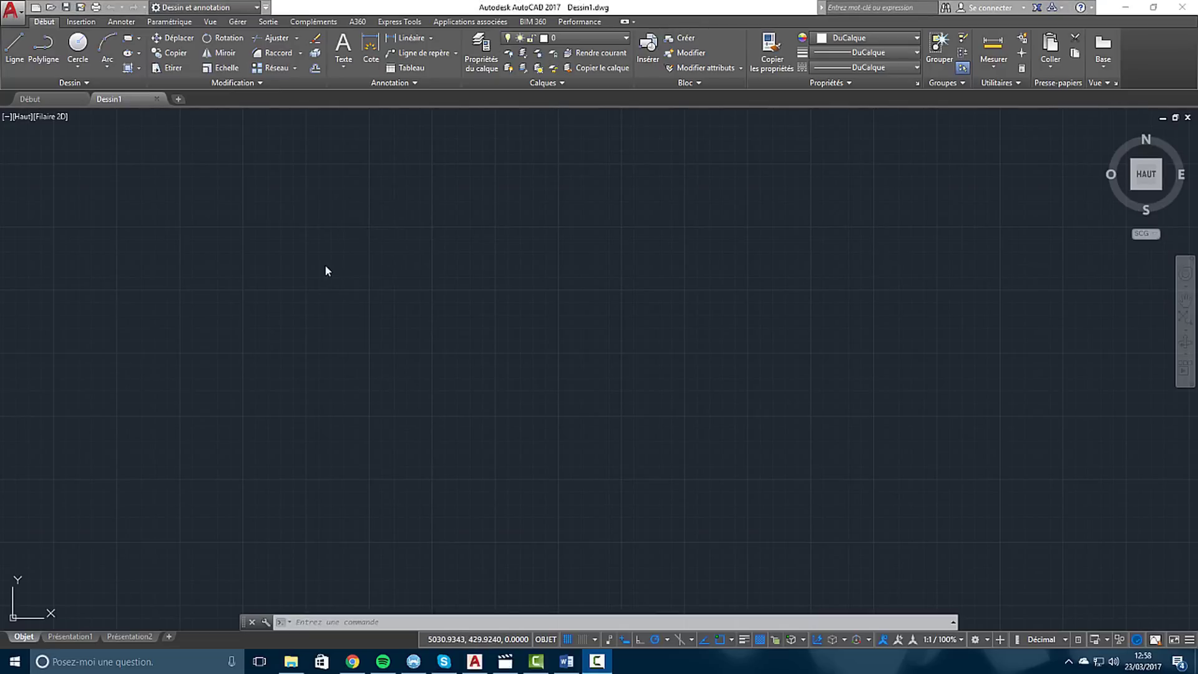
# Step: Look through the annotation tools and the additional drawing tools
pyautogui.click(187, 241)
pyautogui.click(117, 189)
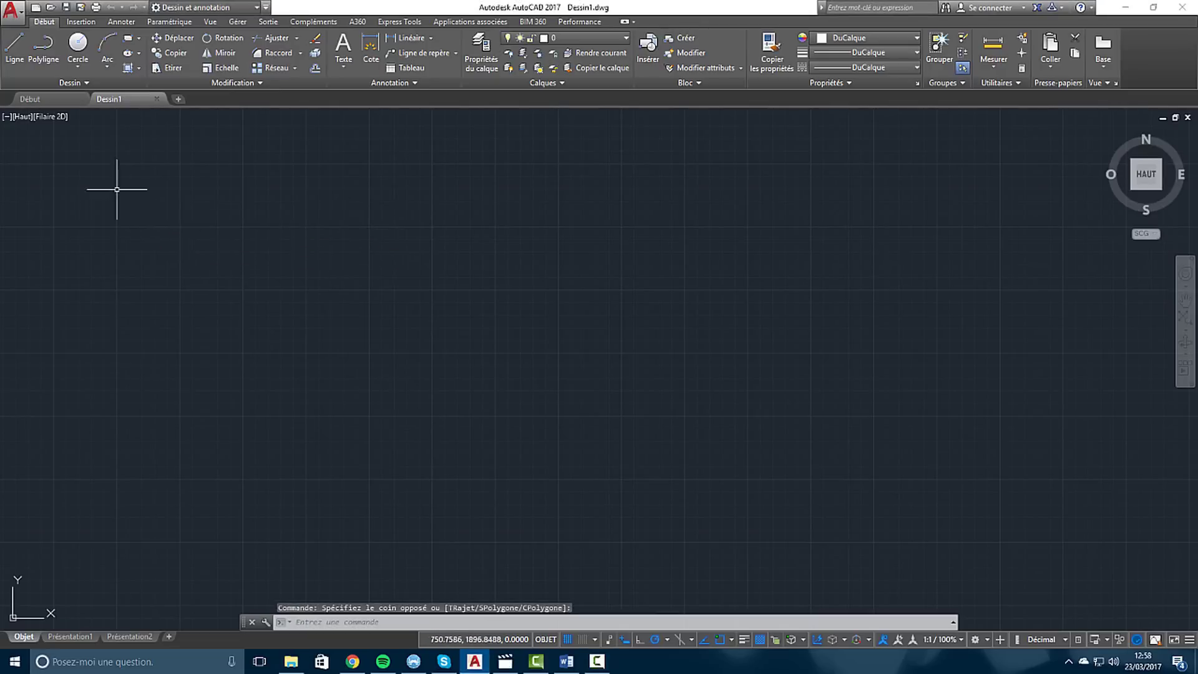
pyautogui.click(81, 24)
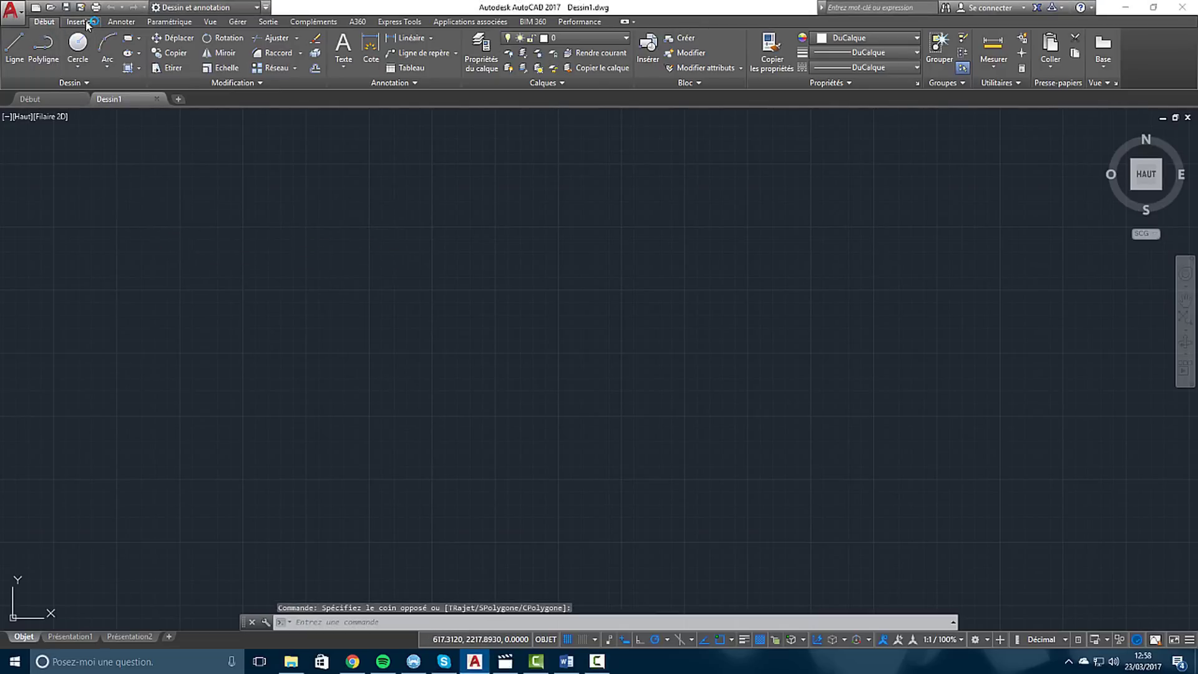
pyautogui.click(121, 22)
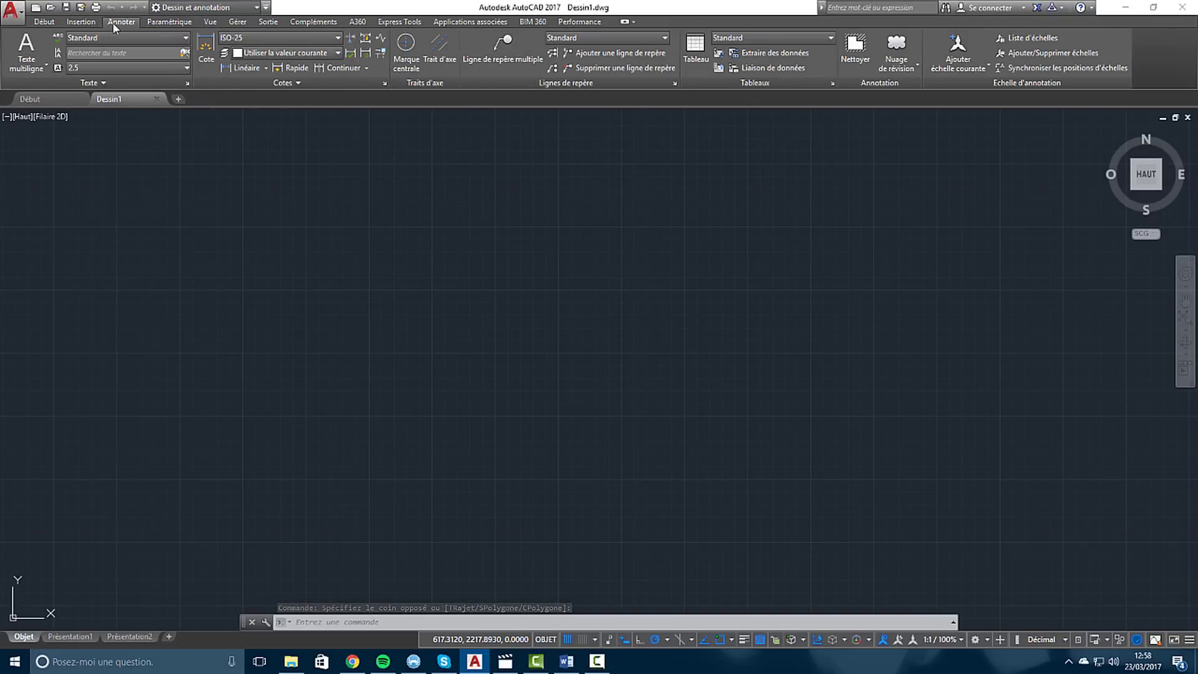
pyautogui.click(45, 23)
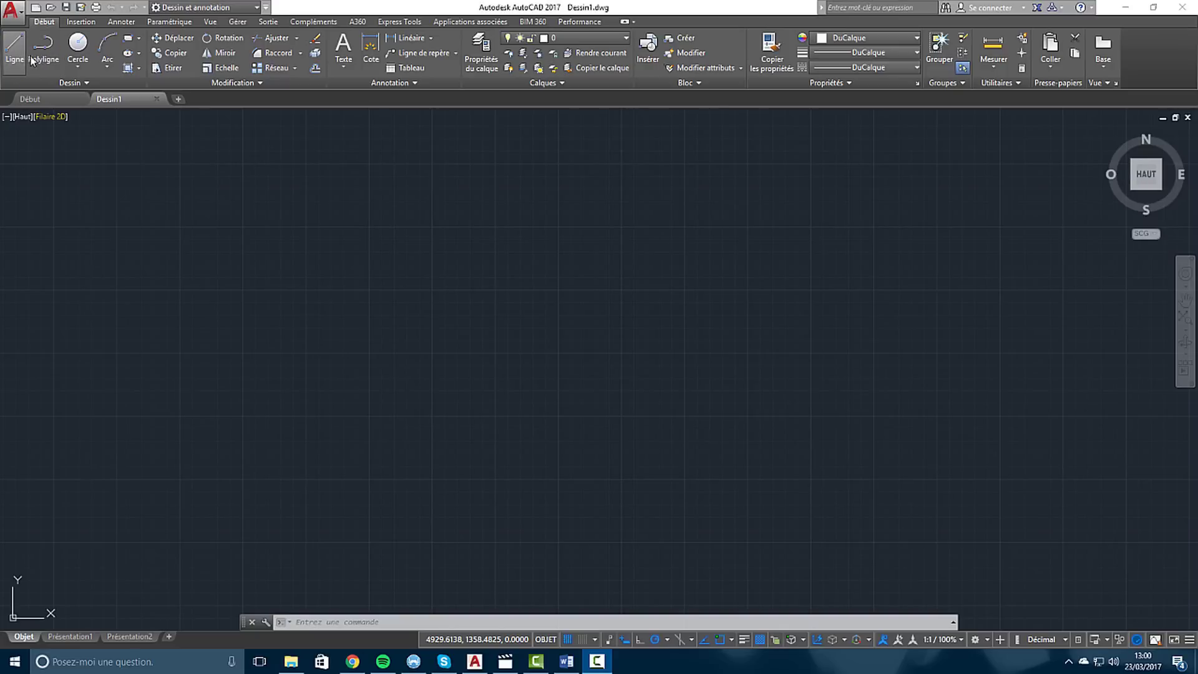
pyautogui.click(79, 82)
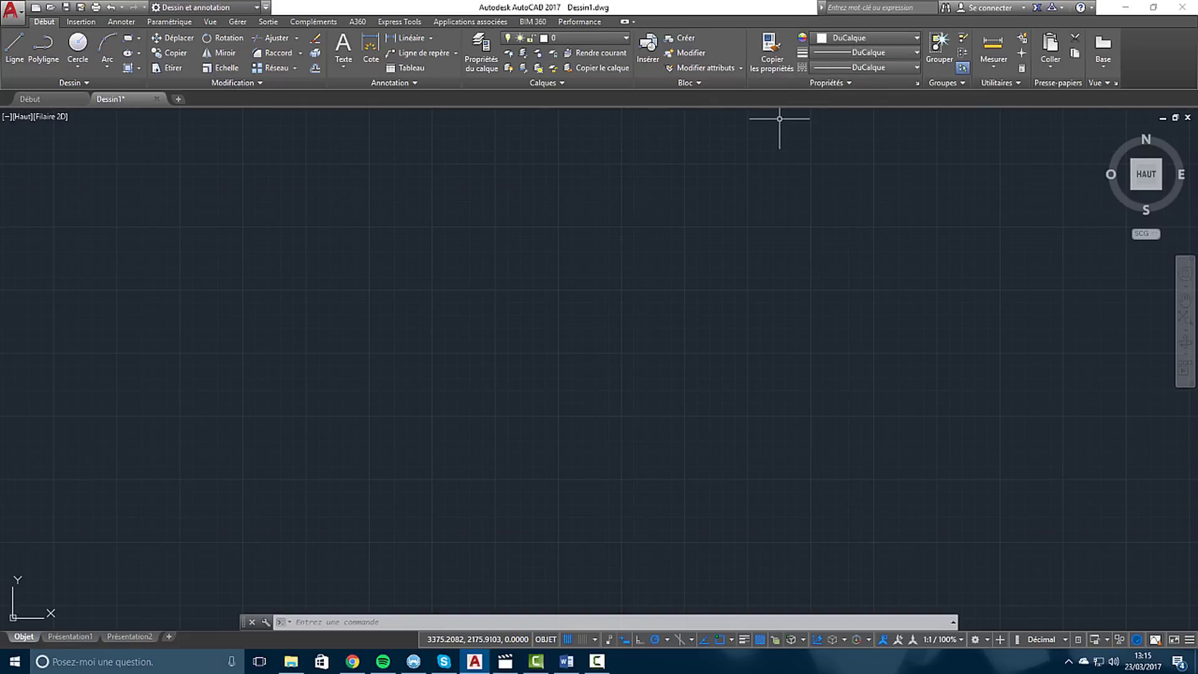
# Step: Set the lineweight of layer 0 to 2.11 mm in the layer properties
pyautogui.click(481, 54)
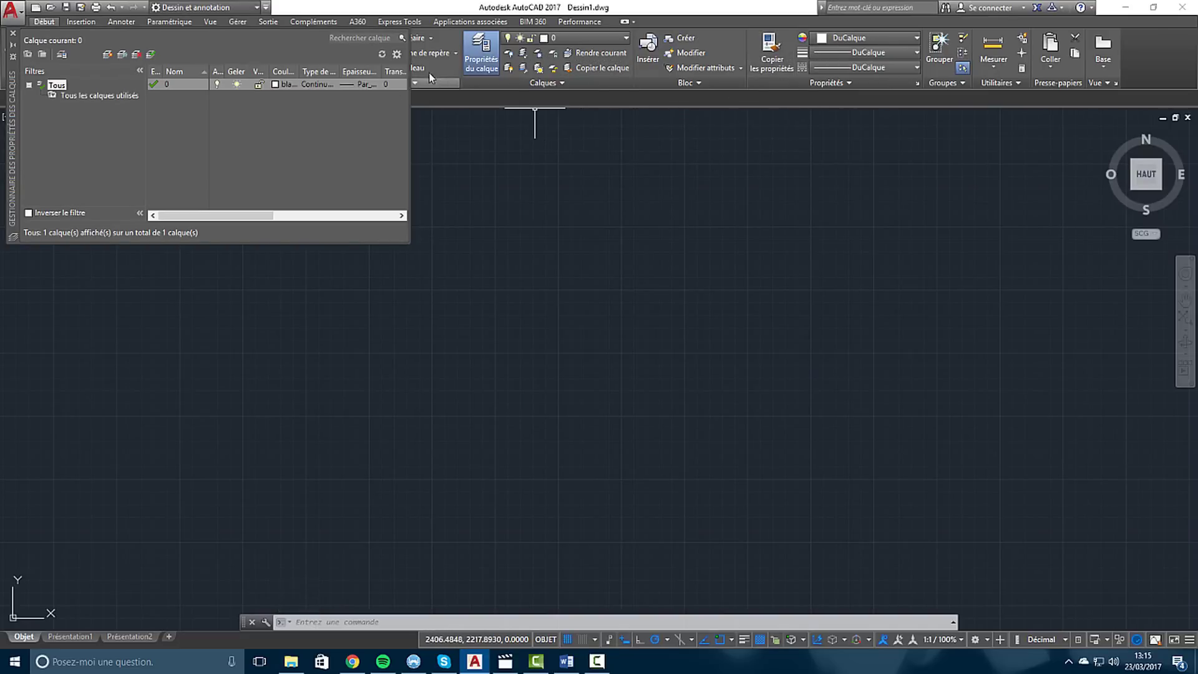
pyautogui.click(353, 82)
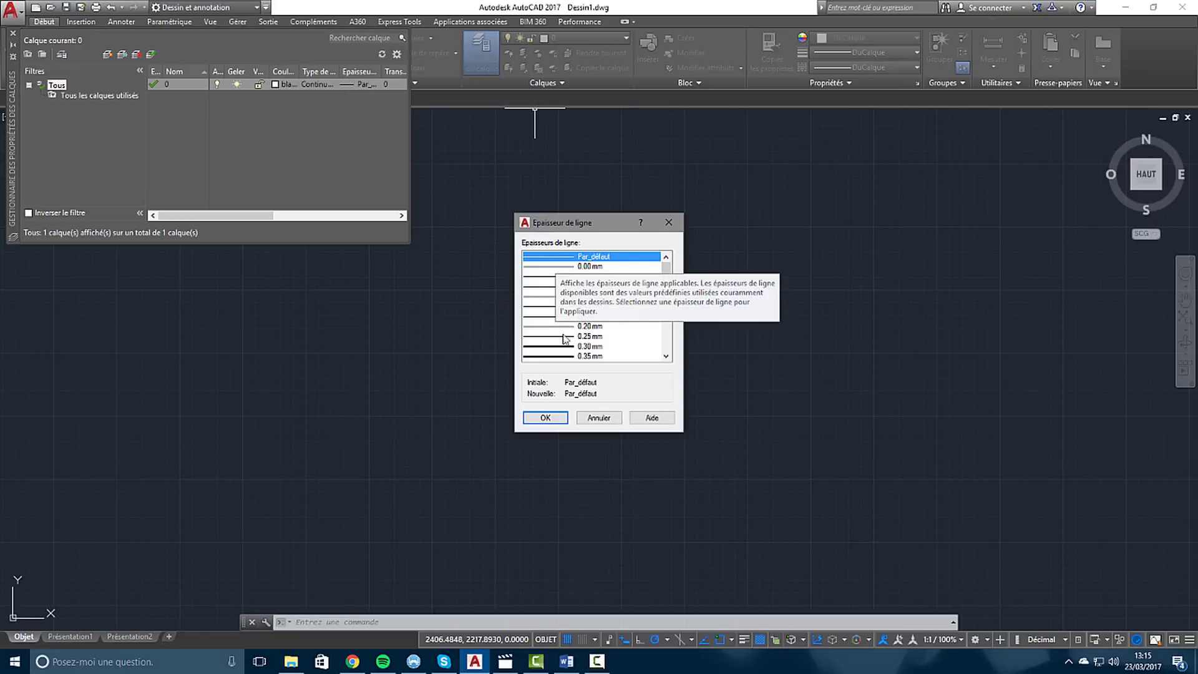
pyautogui.scroll(-5, 554, 332)
pyautogui.click(555, 356)
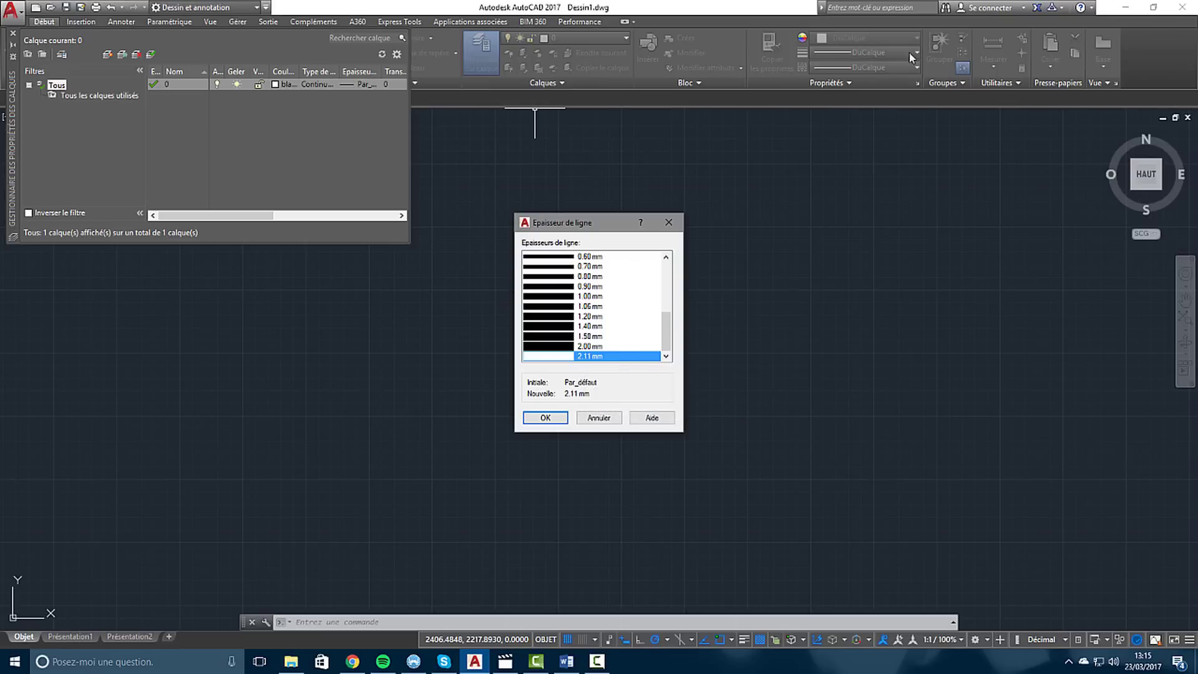
pyautogui.click(544, 418)
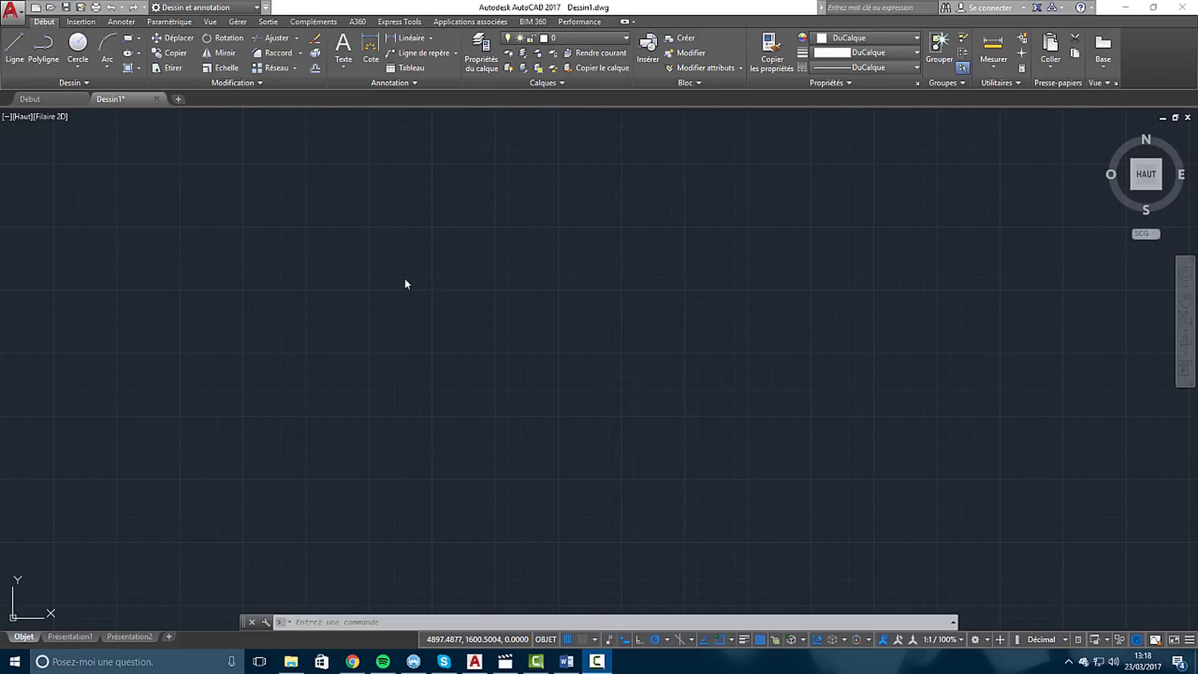
# Step: Add the multiline text "Dessin A-A" in a text box above the drawing origin
pyautogui.click(128, 25)
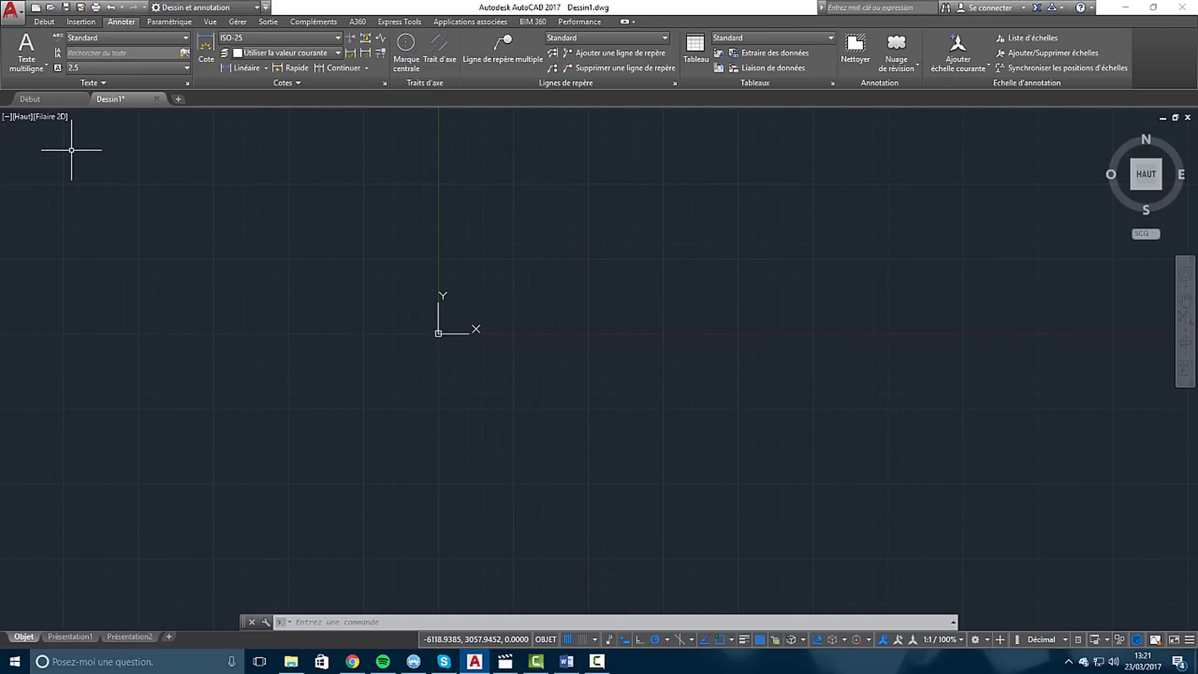
pyautogui.click(26, 50)
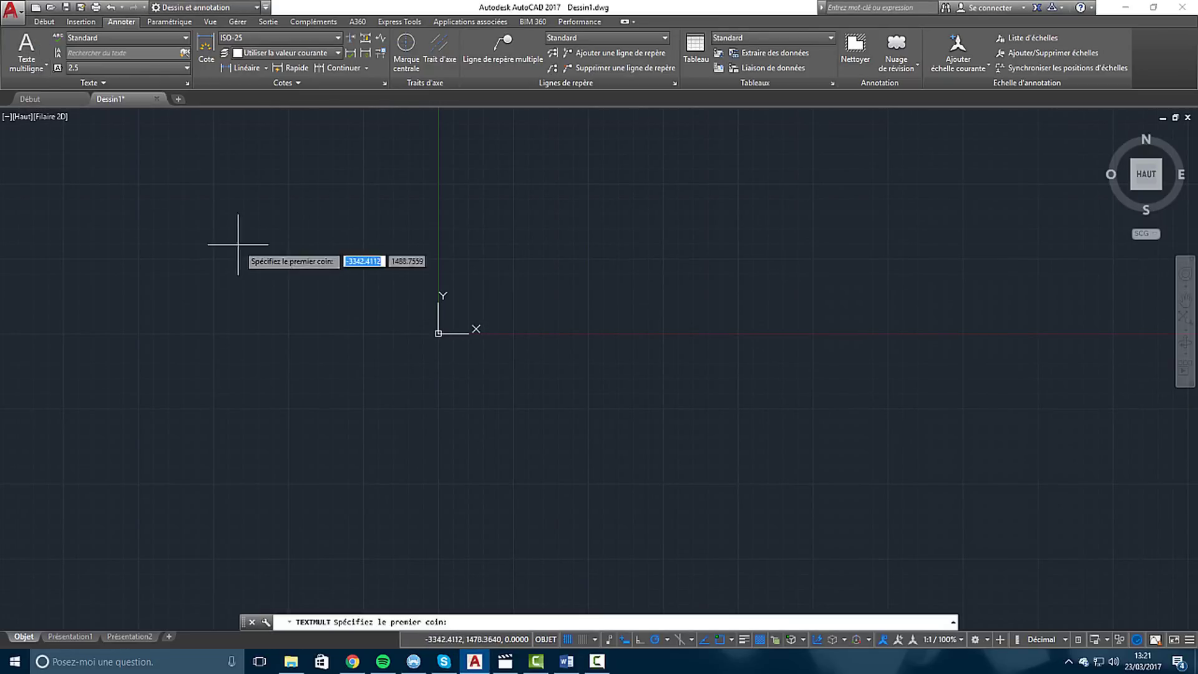
pyautogui.click(26, 49)
pyautogui.click(325, 220)
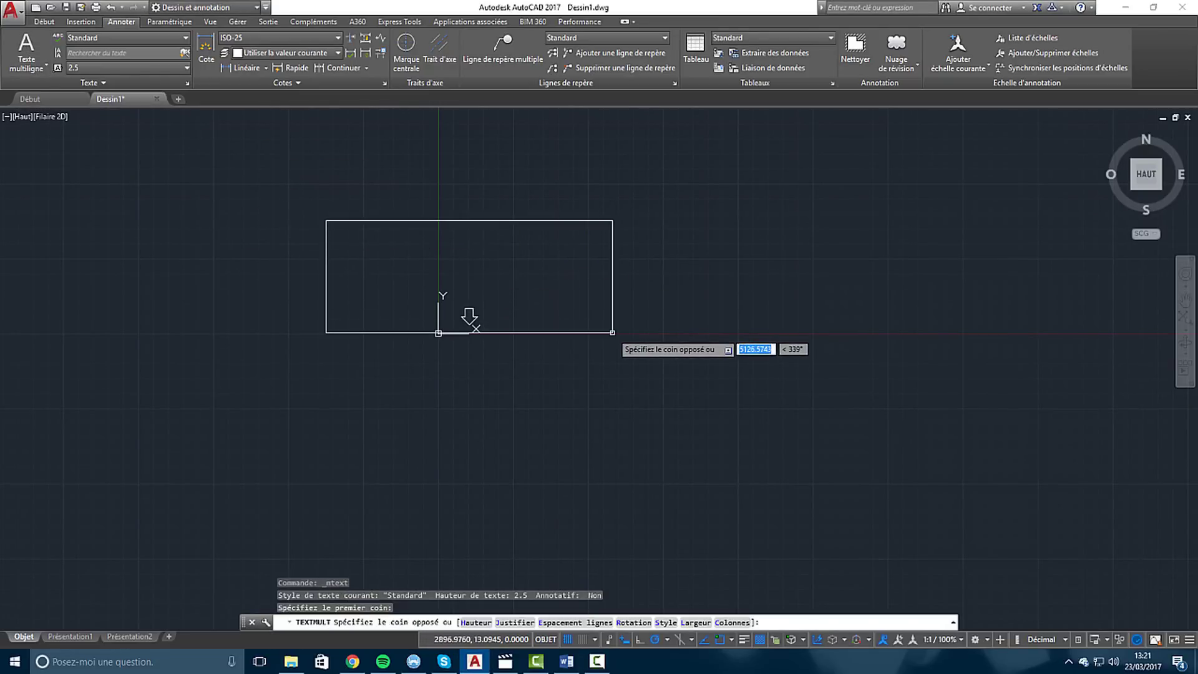
pyautogui.click(612, 333)
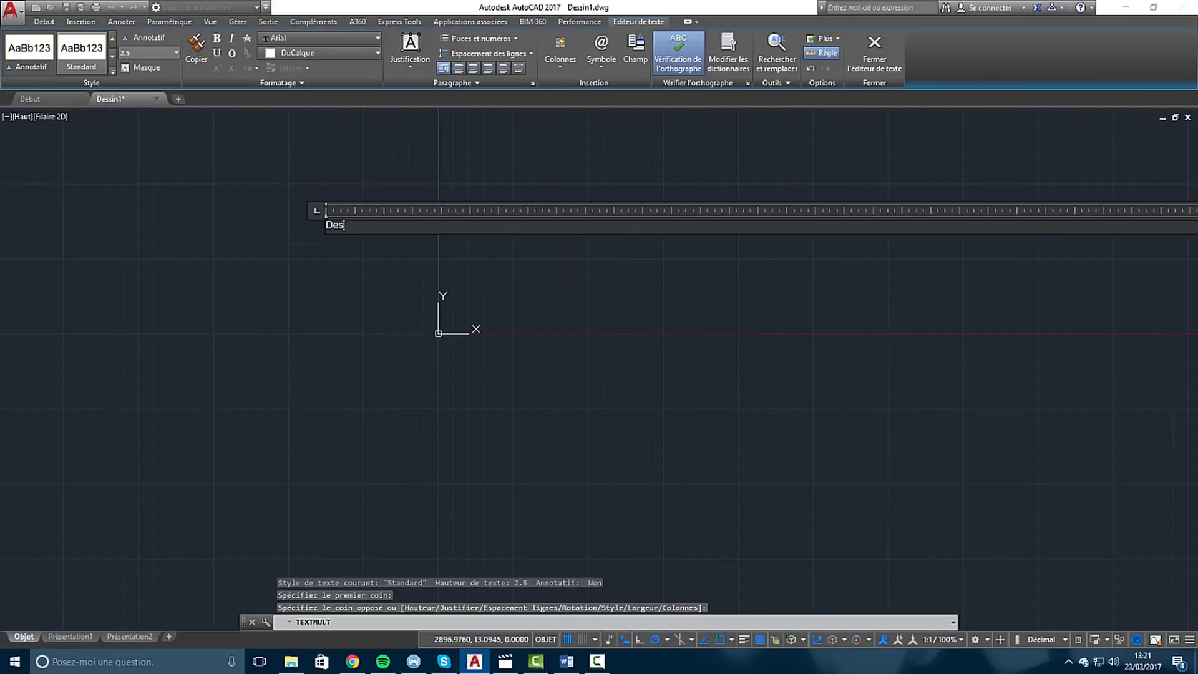
pyautogui.write('Dessin A-A')
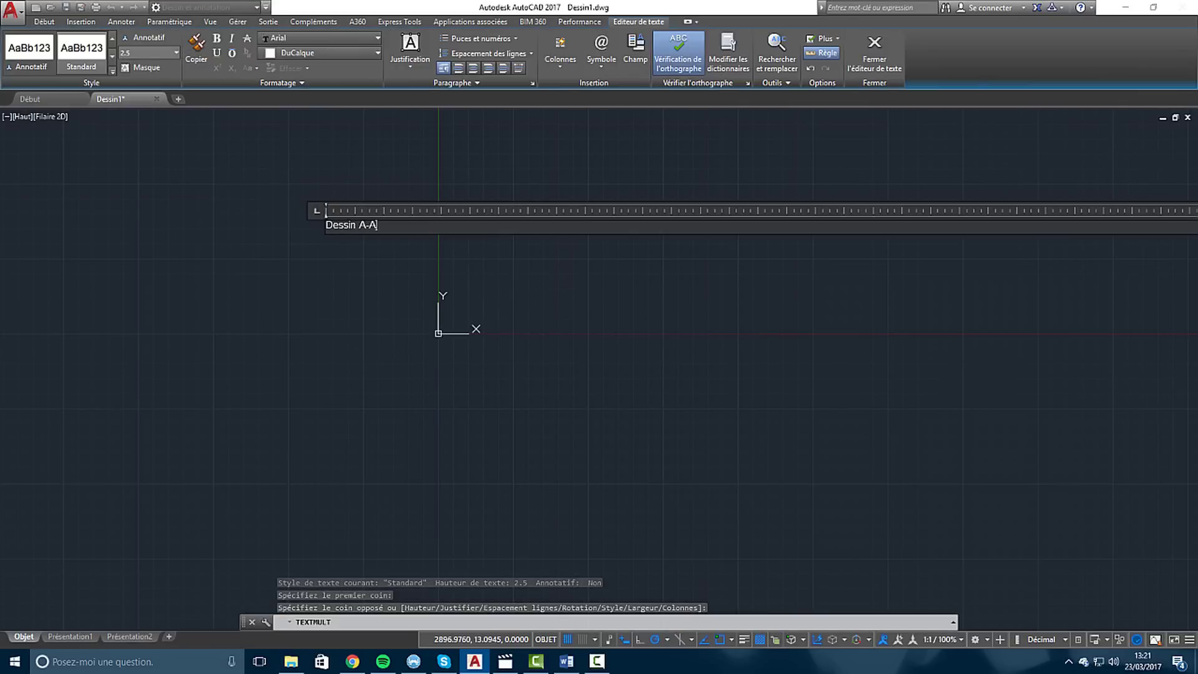
pyautogui.click(469, 254)
# Step: Inspect the "Dessin A-A" text up close
pyautogui.click(285, 206)
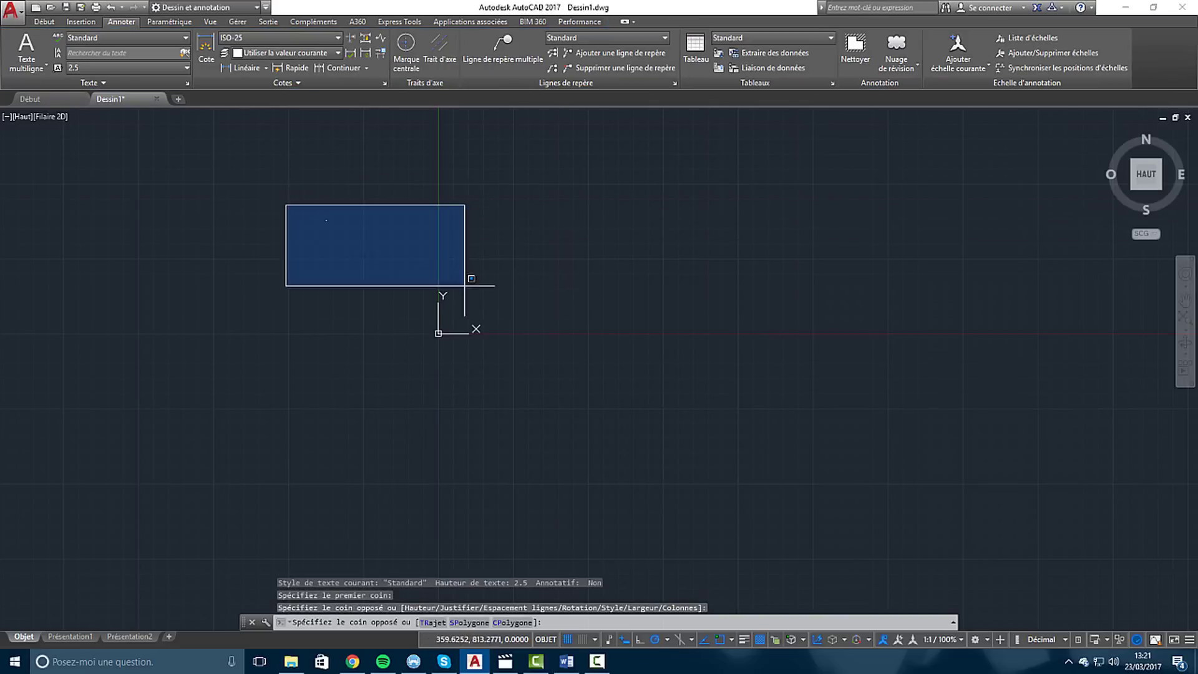
pyautogui.click(590, 288)
pyautogui.moveTo(316, 236); pyautogui.dragTo(426, 273, button='middle')
pyautogui.scroll(12, 436, 262)
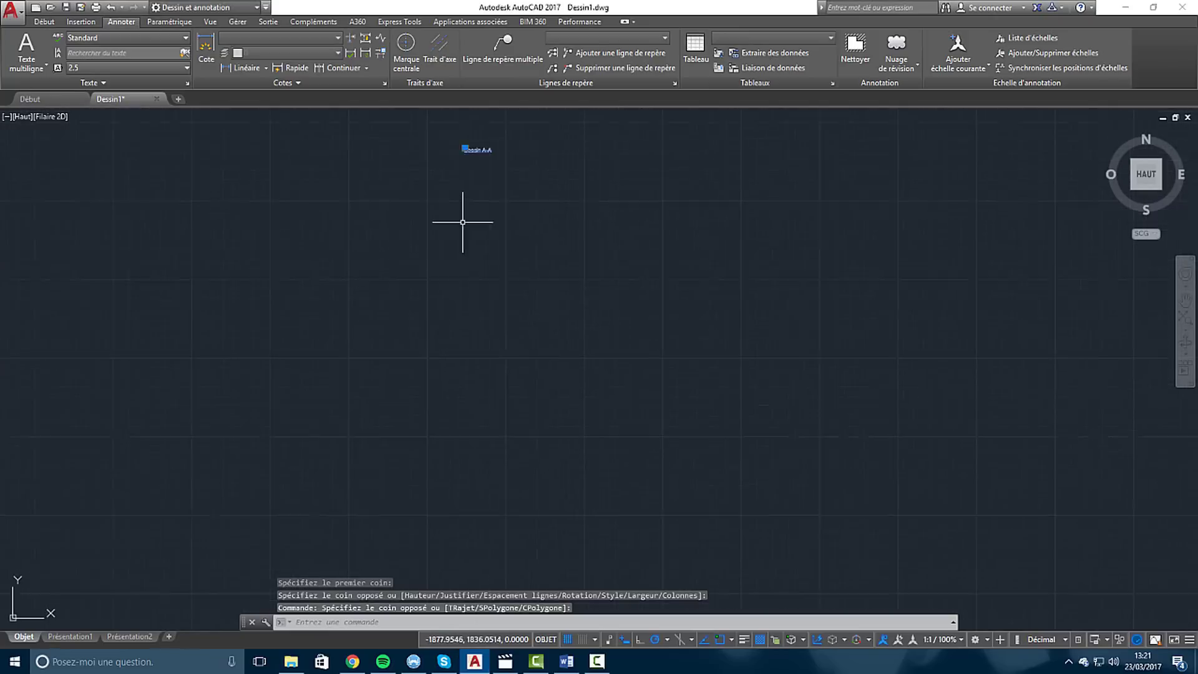
pyautogui.scroll(5, 463, 222)
pyautogui.moveTo(532, 173); pyautogui.dragTo(474, 445, button='middle')
pyautogui.moveTo(581, 251); pyautogui.dragTo(491, 331, button='middle')
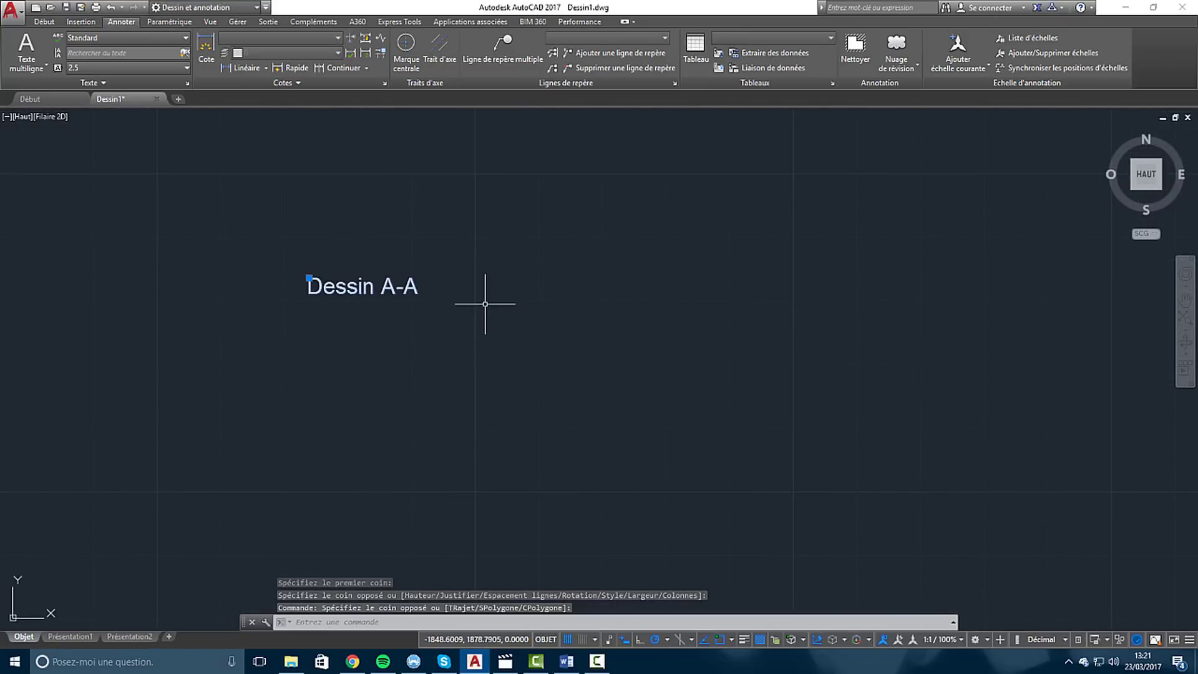
pyautogui.scroll(2, 481, 287)
pyautogui.click(328, 171)
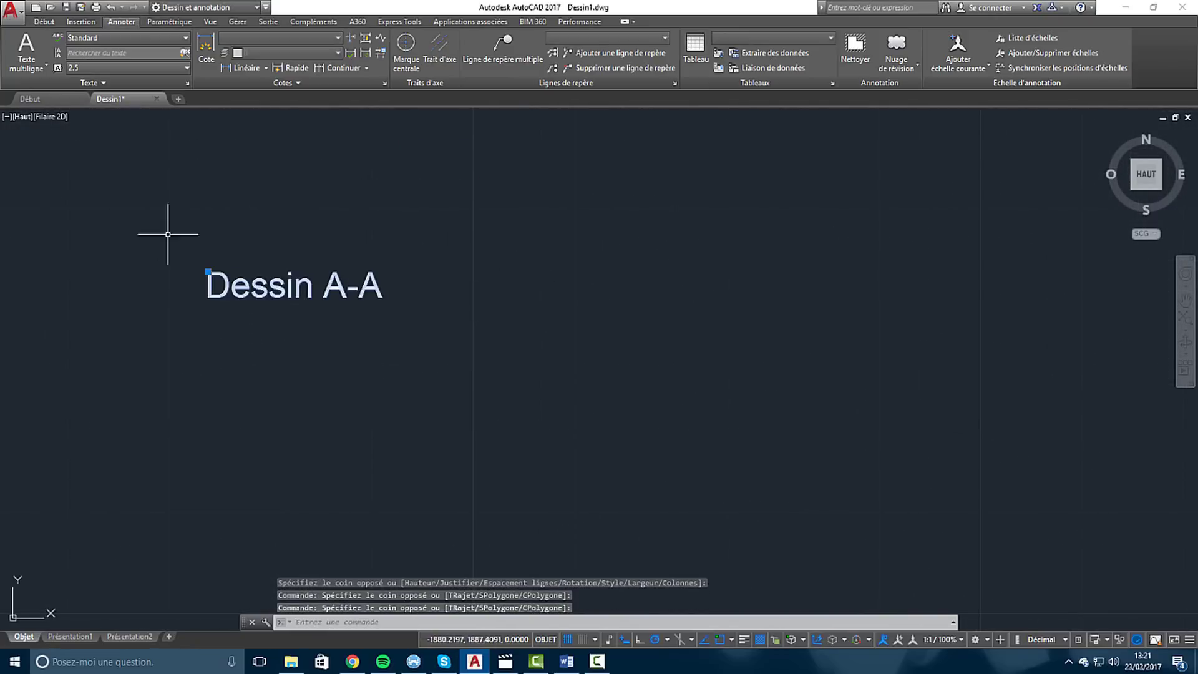
pyautogui.press('Escape')
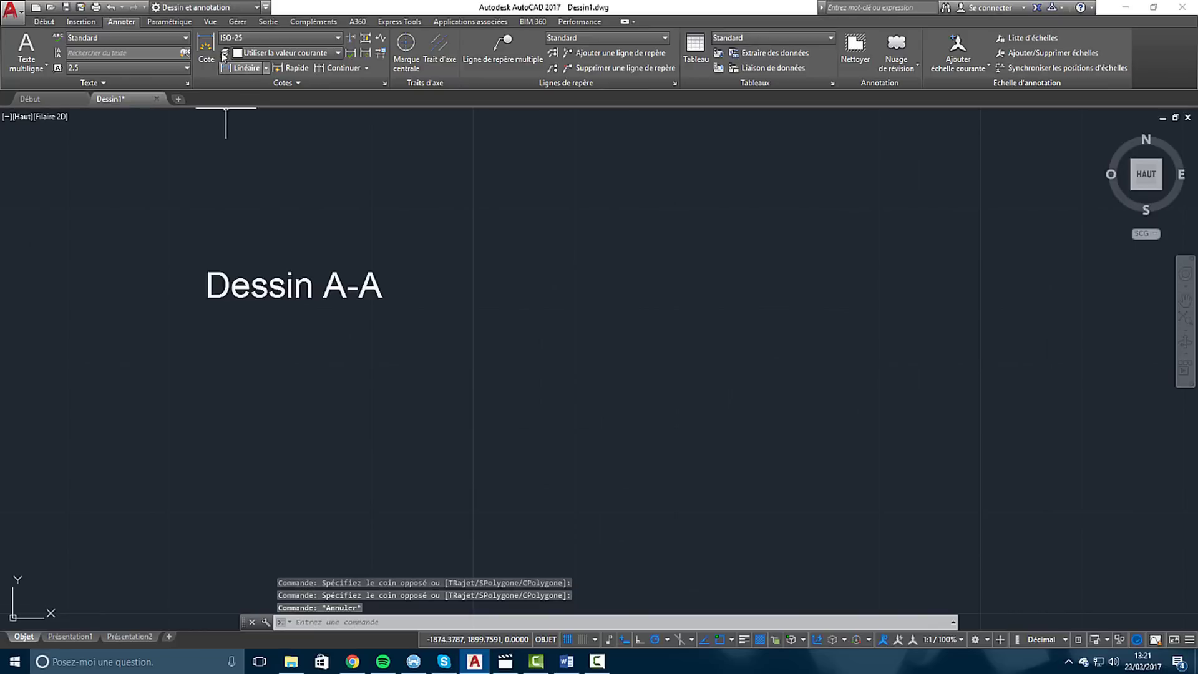
# Step: Draw a horizontal line about 37 units long to the right of the "Dessin A-A" text
pyautogui.click(43, 21)
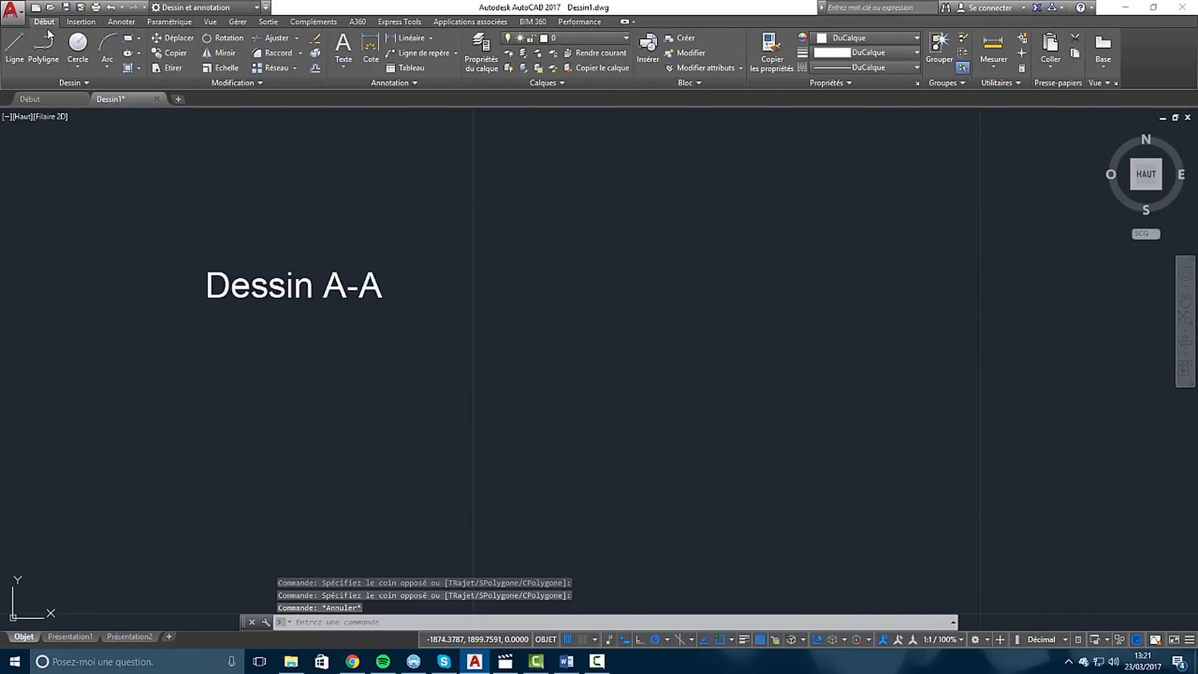
pyautogui.click(14, 50)
pyautogui.click(588, 269)
pyautogui.click(965, 269)
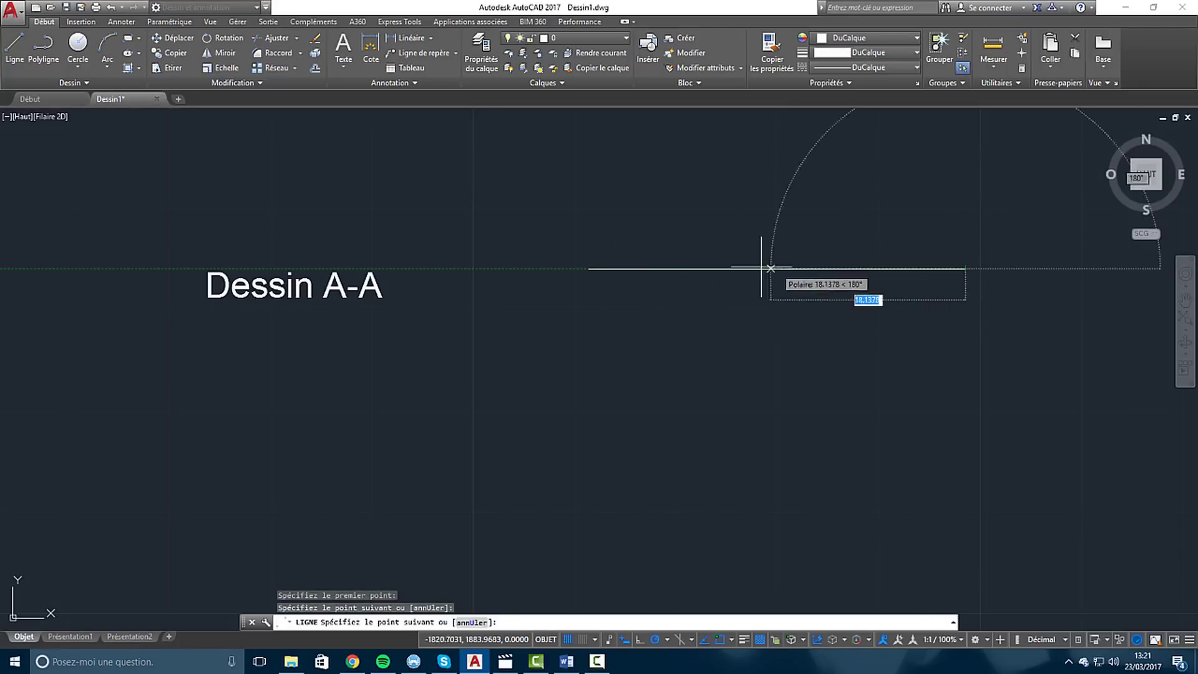
pyautogui.press('Escape')
# Step: Add a linear dimension between the line's two endpoints, placed above the line
pyautogui.click(121, 21)
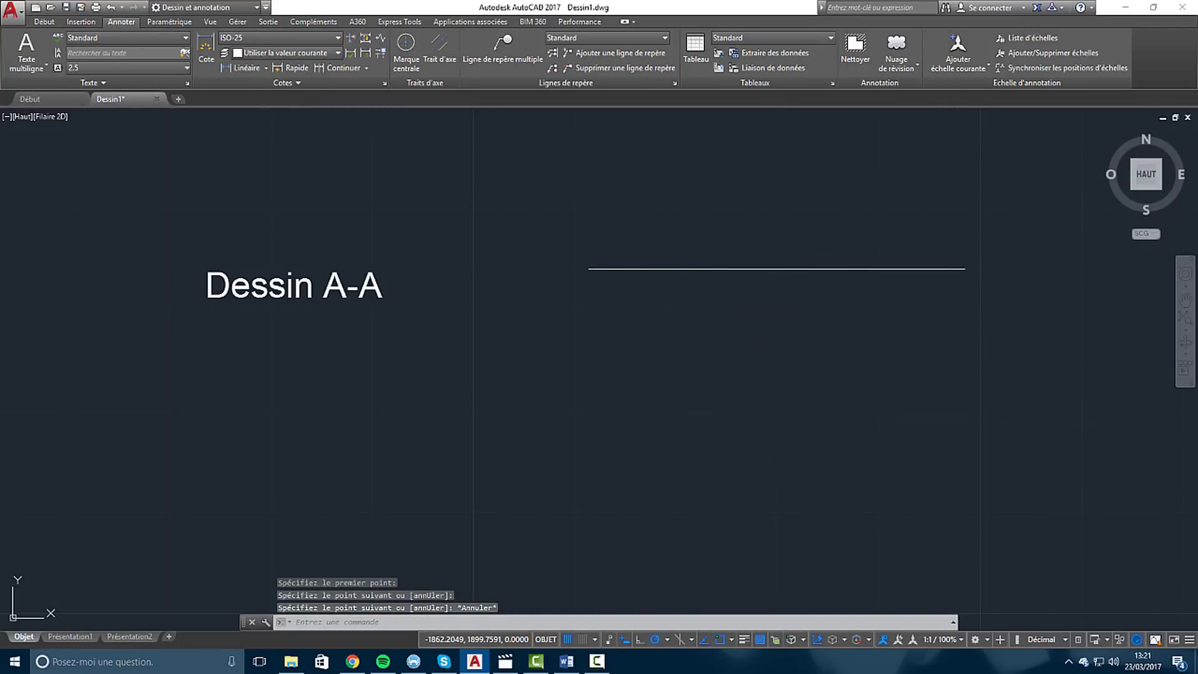
pyautogui.moveTo(778, 305); pyautogui.dragTo(519, 337, button='middle')
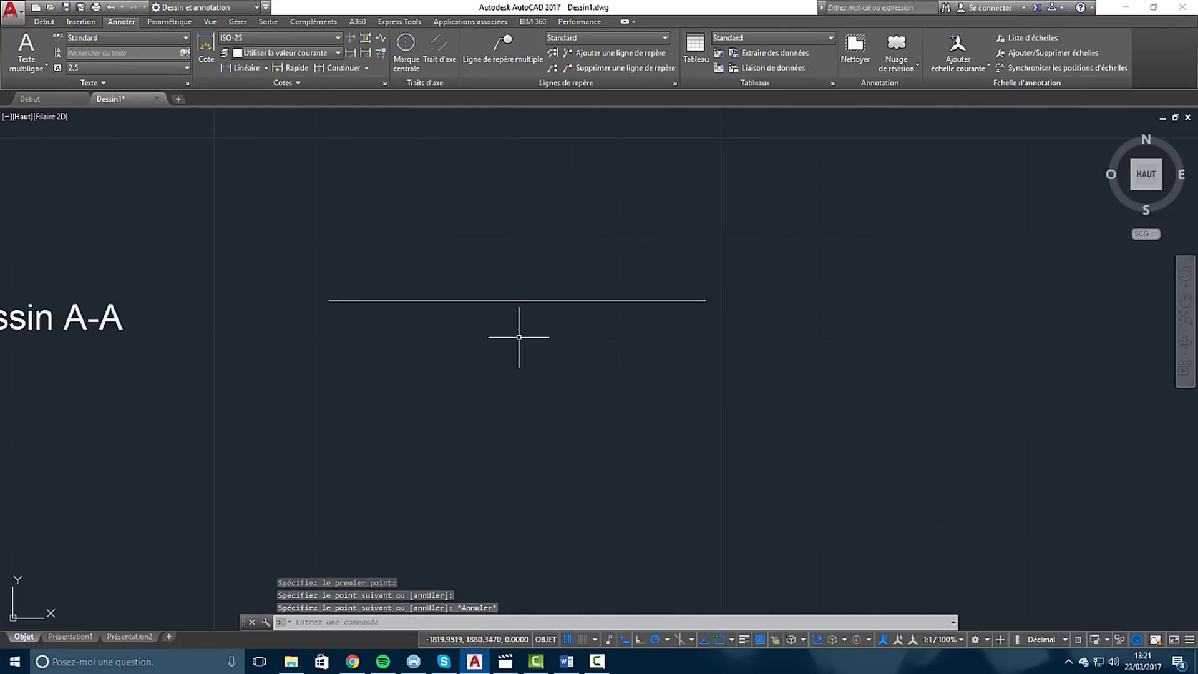
pyautogui.click(243, 68)
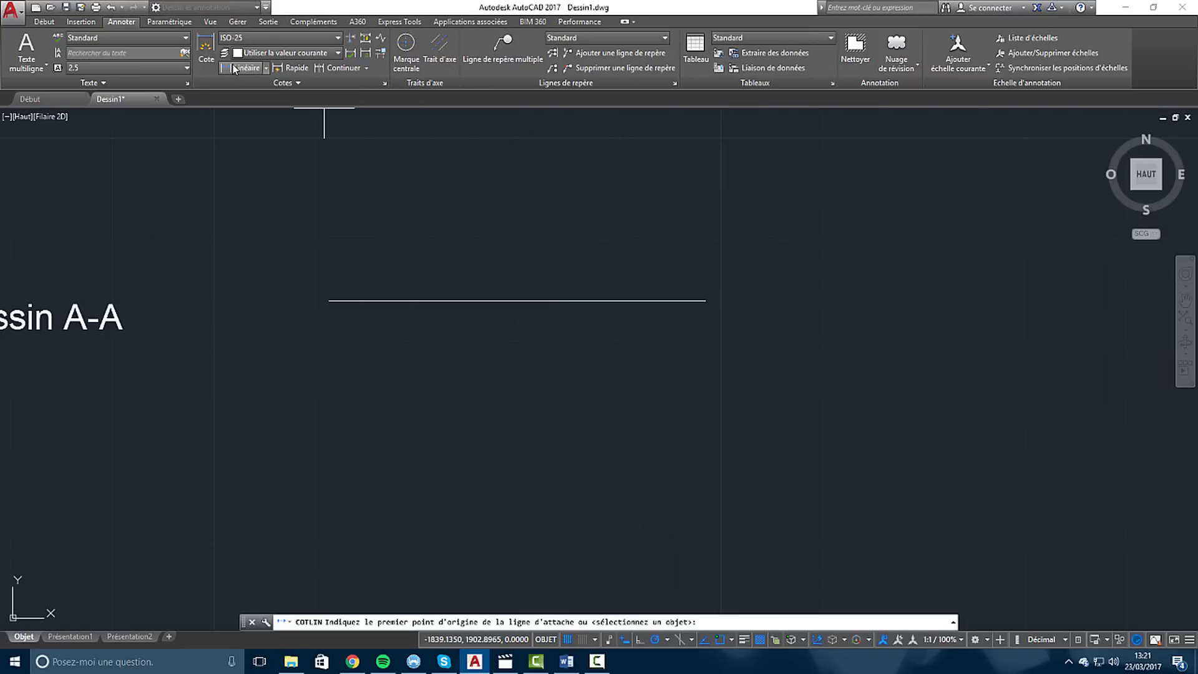
pyautogui.click(329, 300)
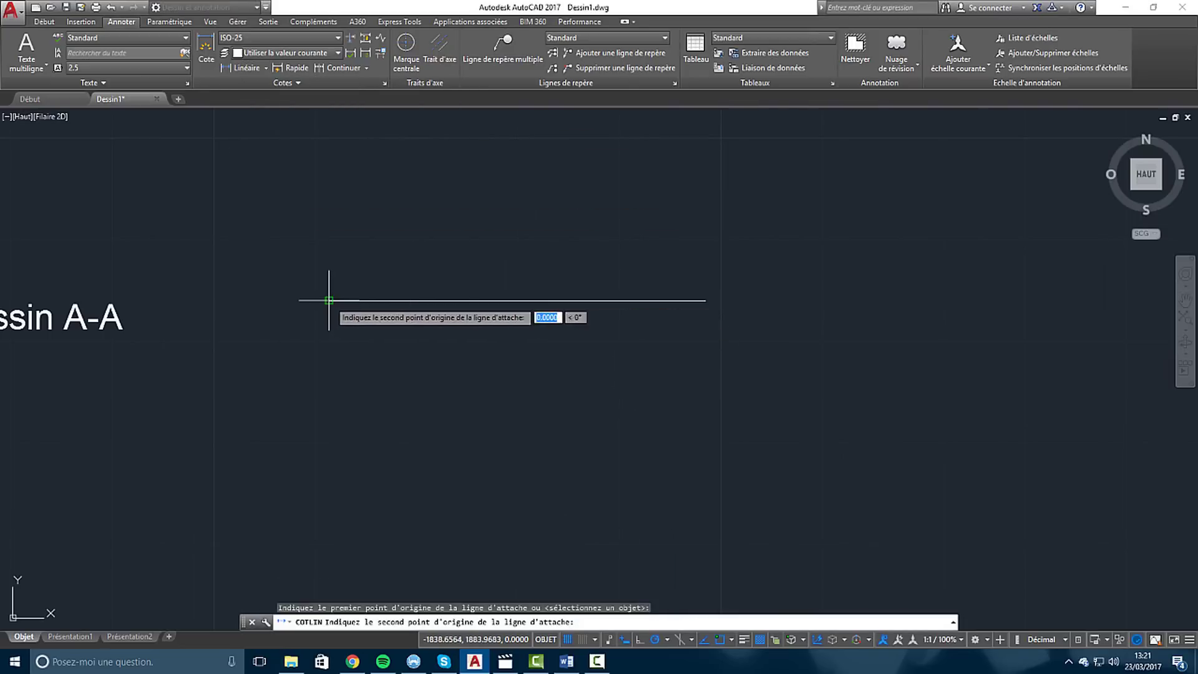
pyautogui.click(705, 300)
pyautogui.click(703, 229)
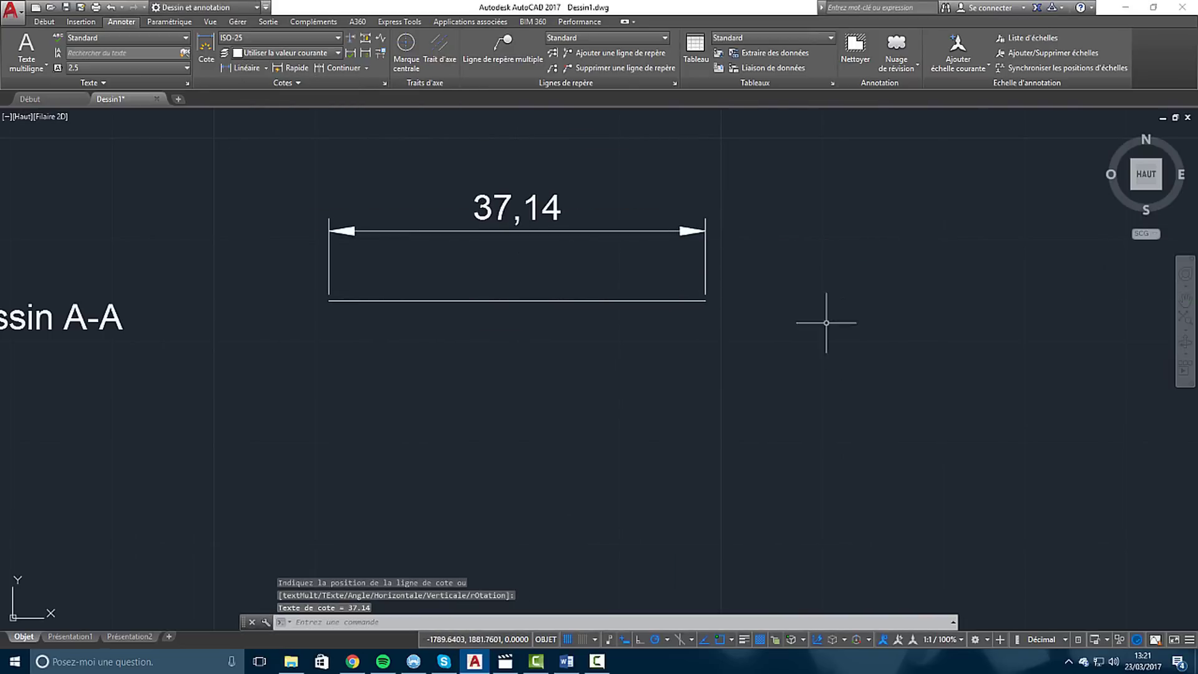
pyautogui.moveTo(829, 316); pyautogui.dragTo(730, 342, button='middle')
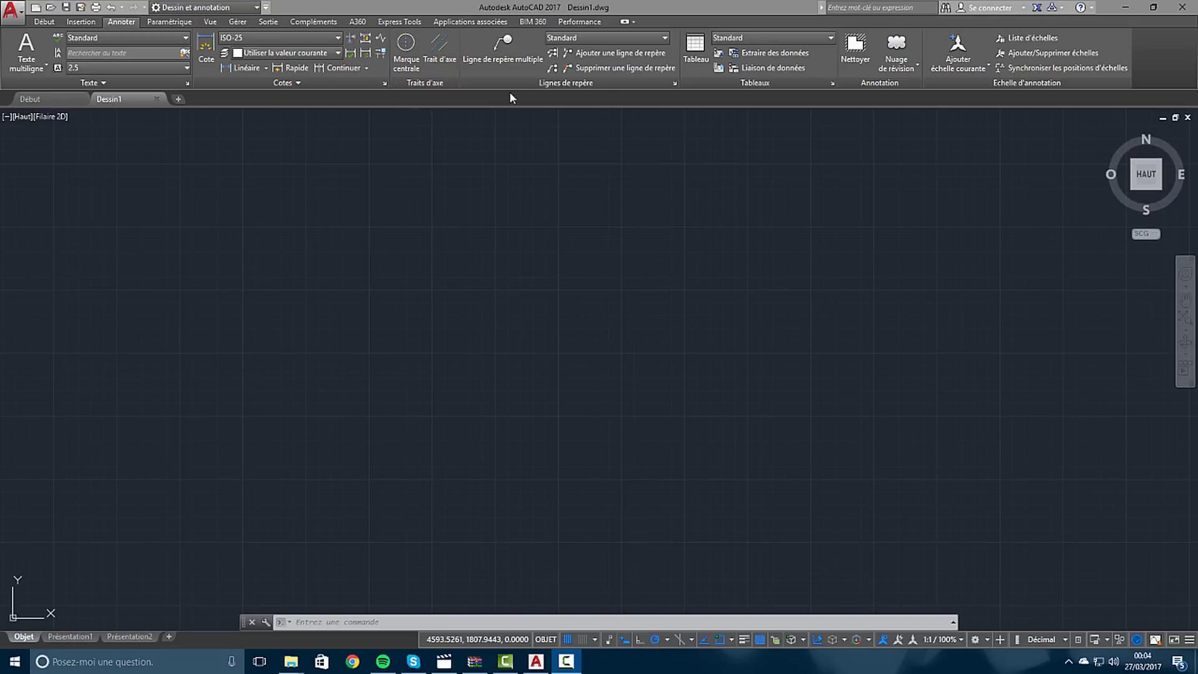
pyautogui.click(50, 21)
pyautogui.click(121, 21)
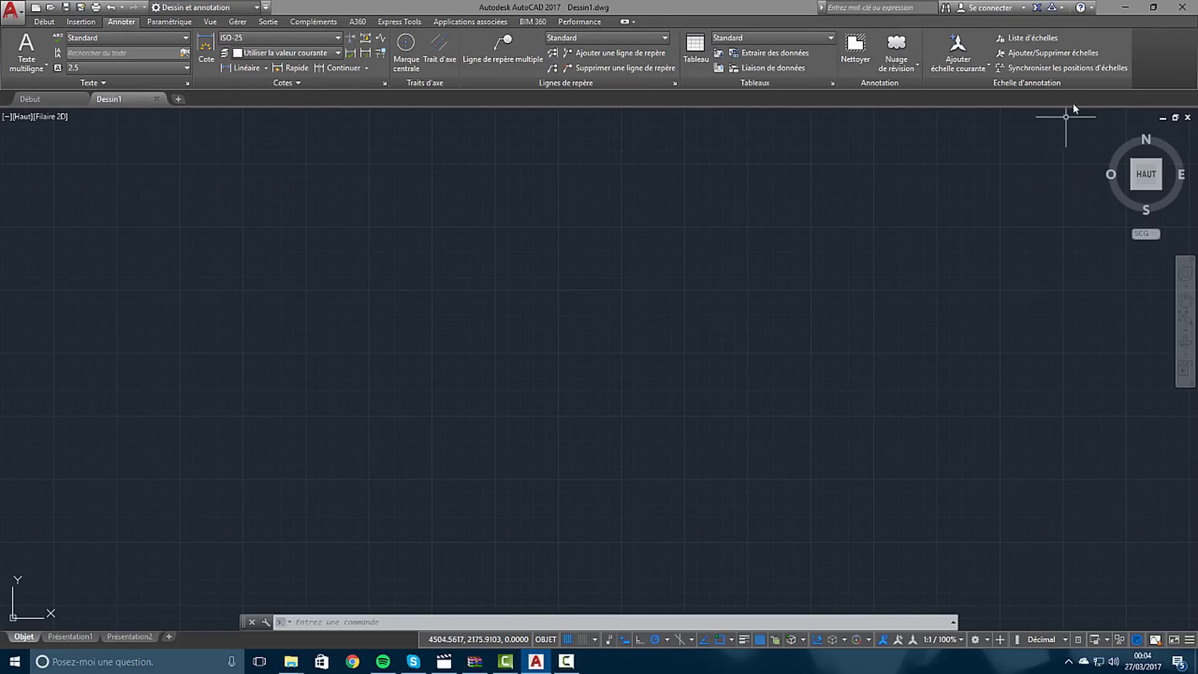
pyautogui.click(450, 623)
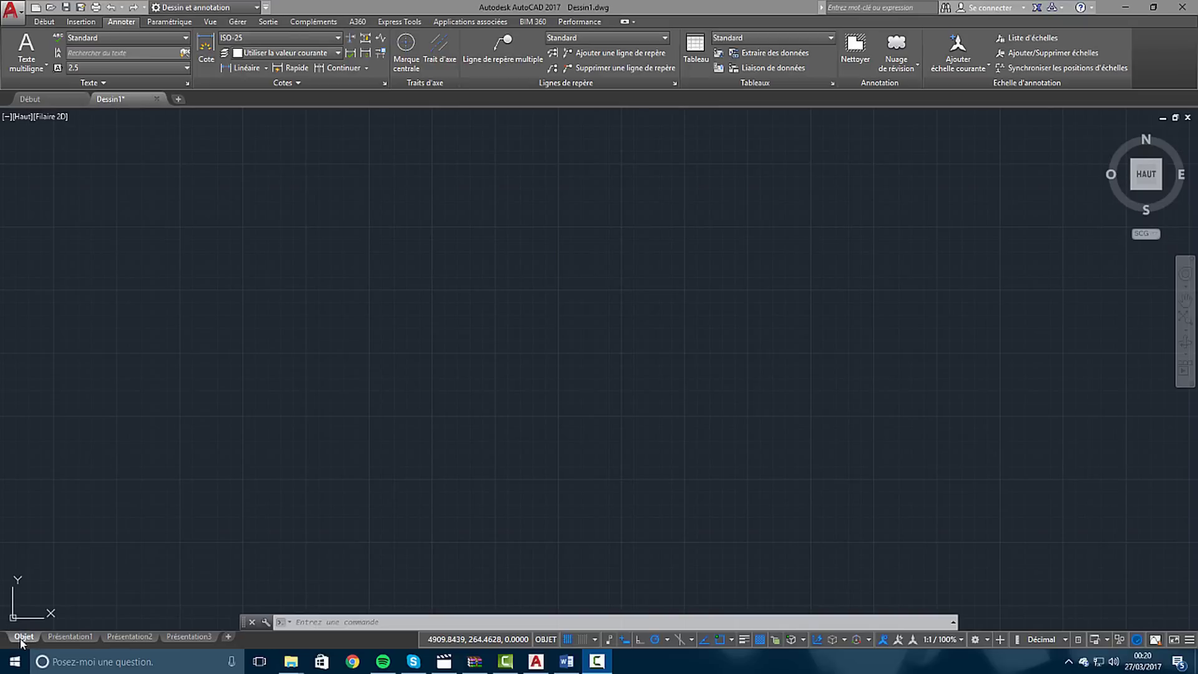
# Step: View the Présentation1 and Présentation3 layouts, and return to model space
pyautogui.click(72, 637)
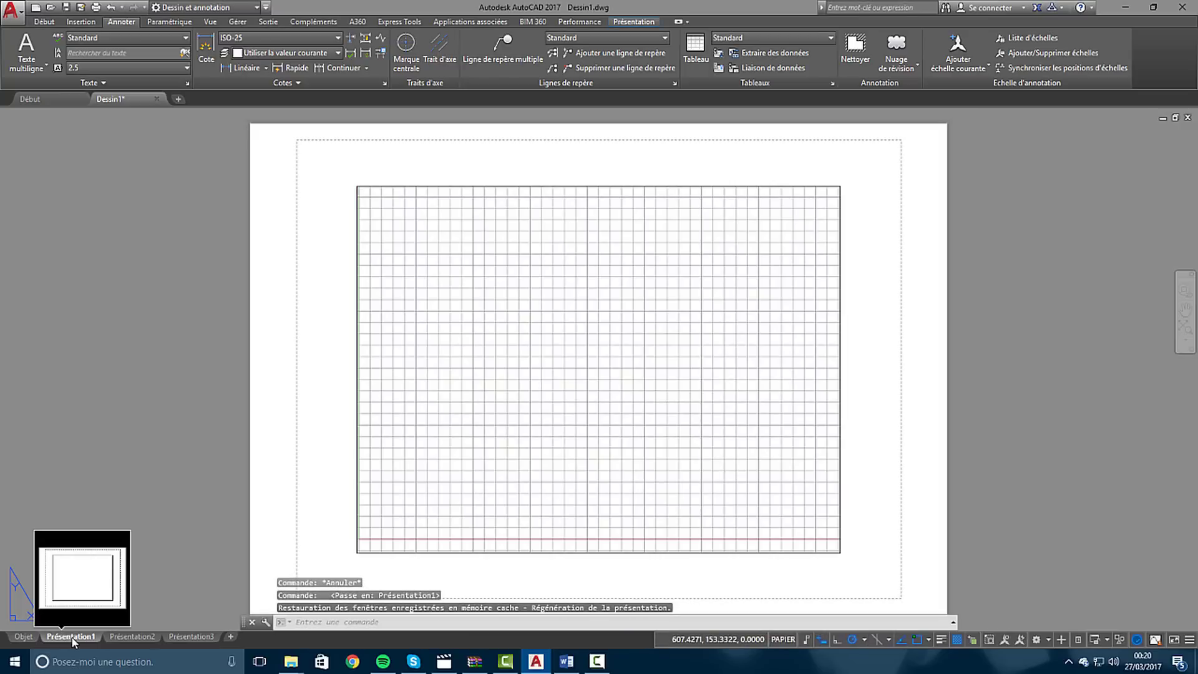
pyautogui.click(194, 637)
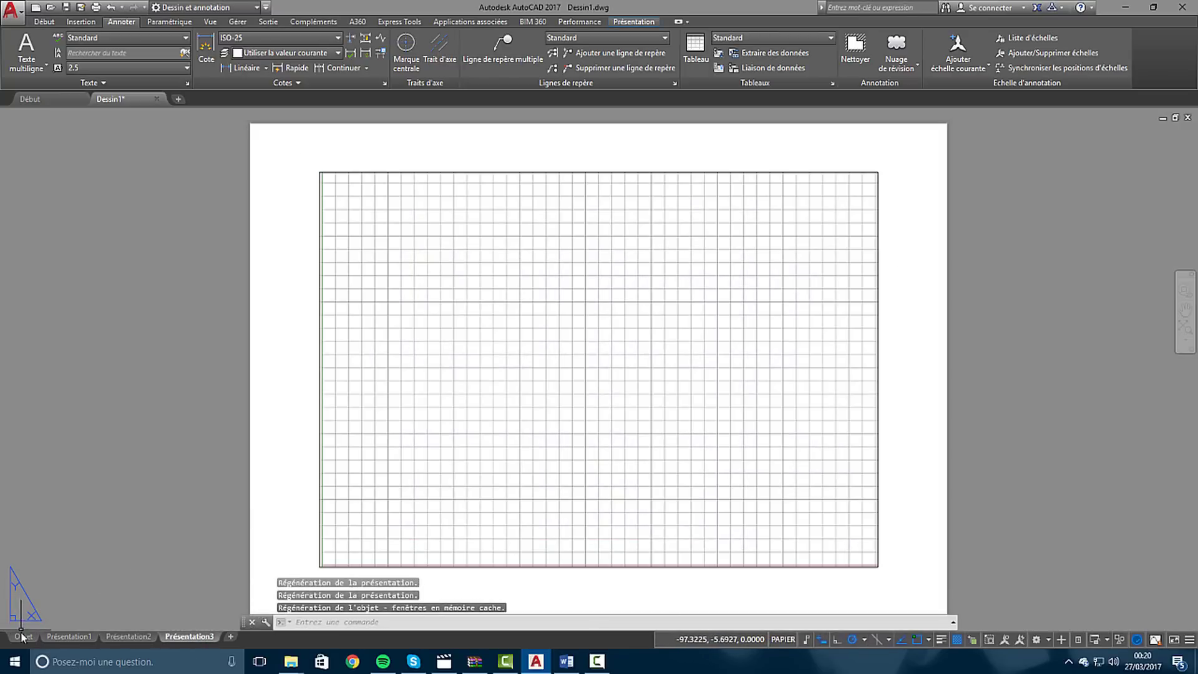
pyautogui.click(23, 637)
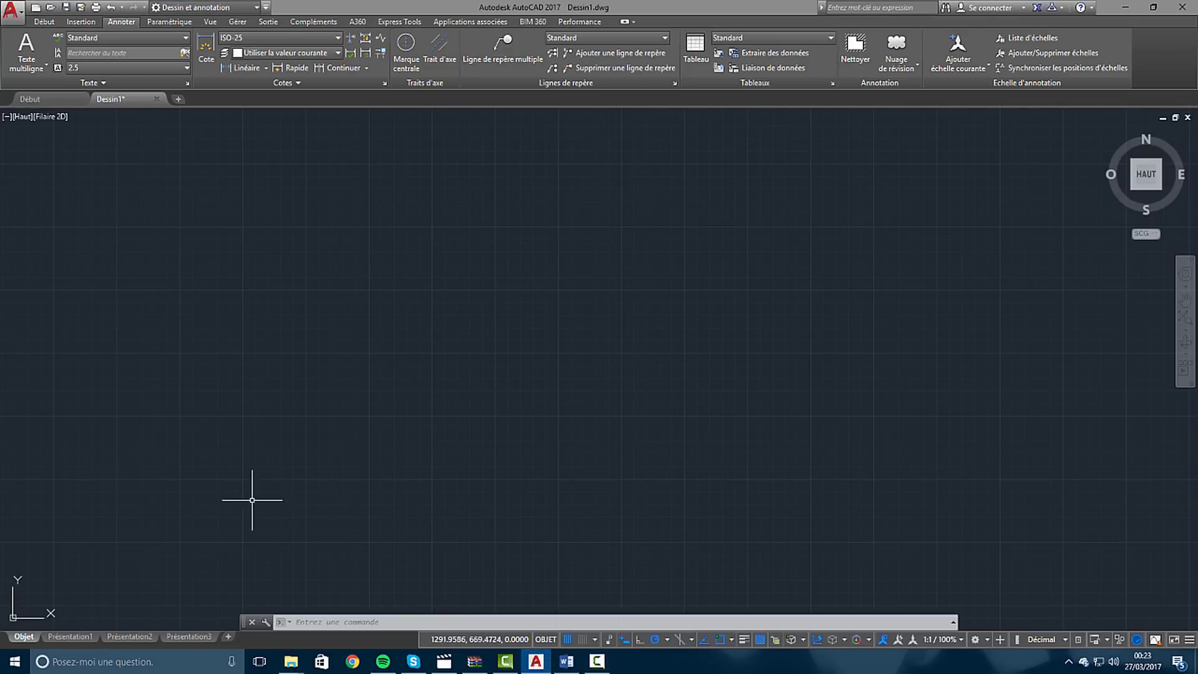
# Step: Rename the Présentation1 layout as "test"
pyautogui.click(73, 637)
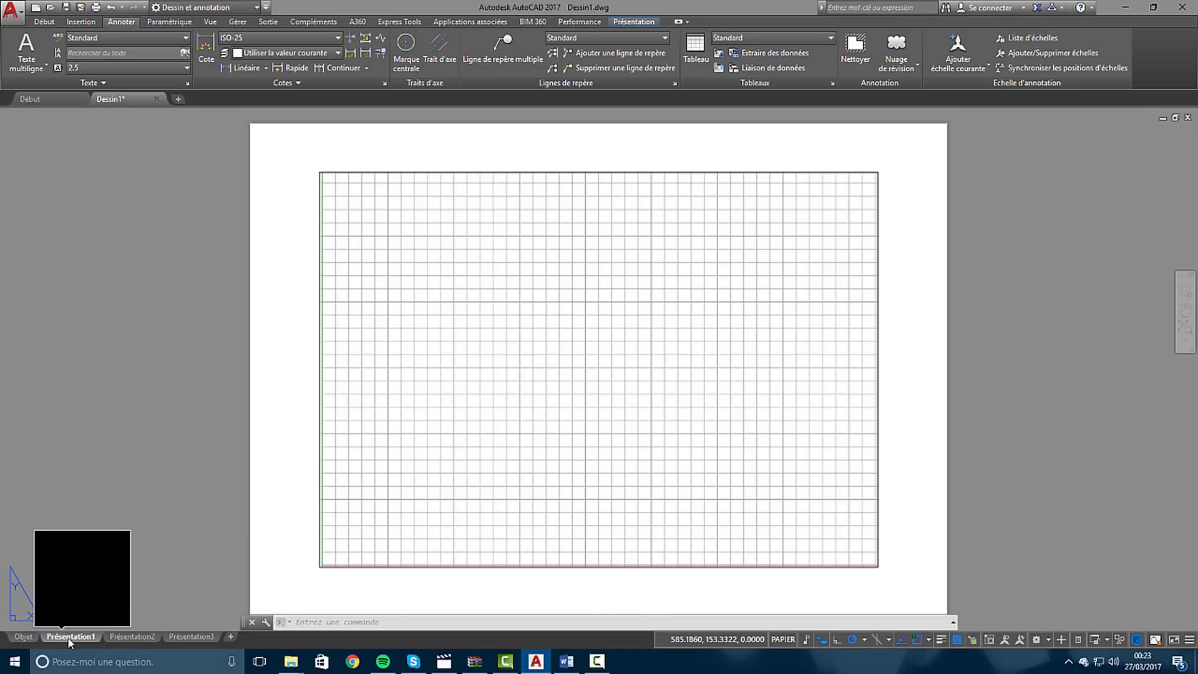
pyautogui.rightClick(67, 641)
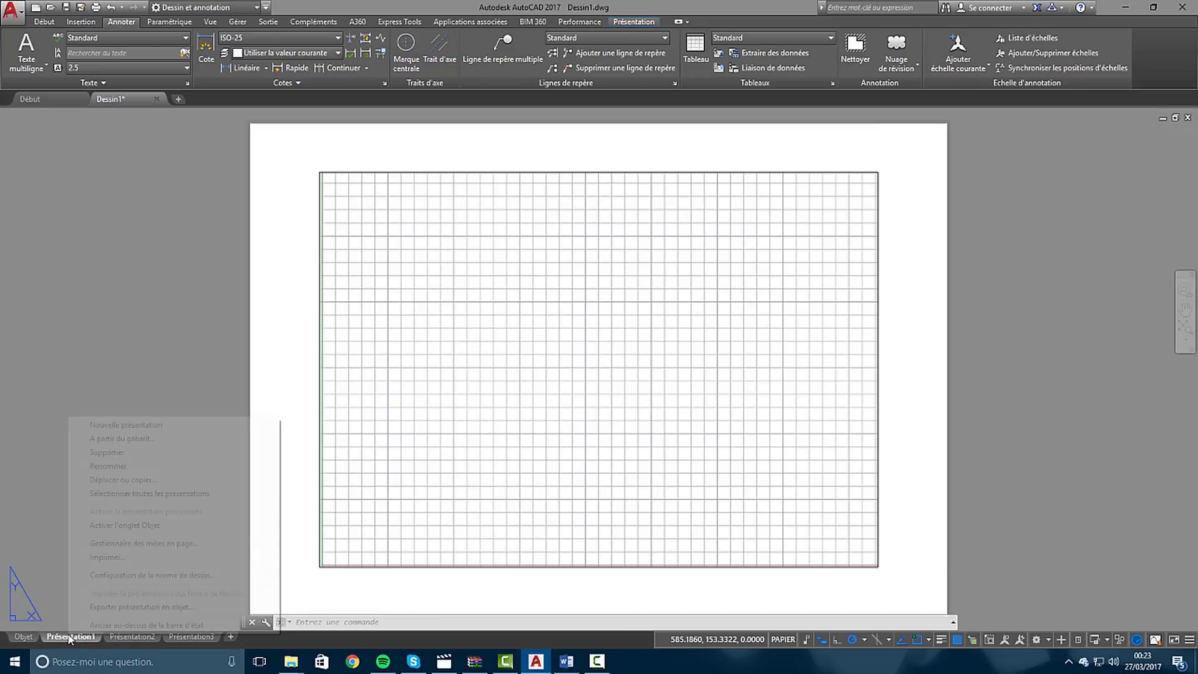
pyautogui.click(122, 466)
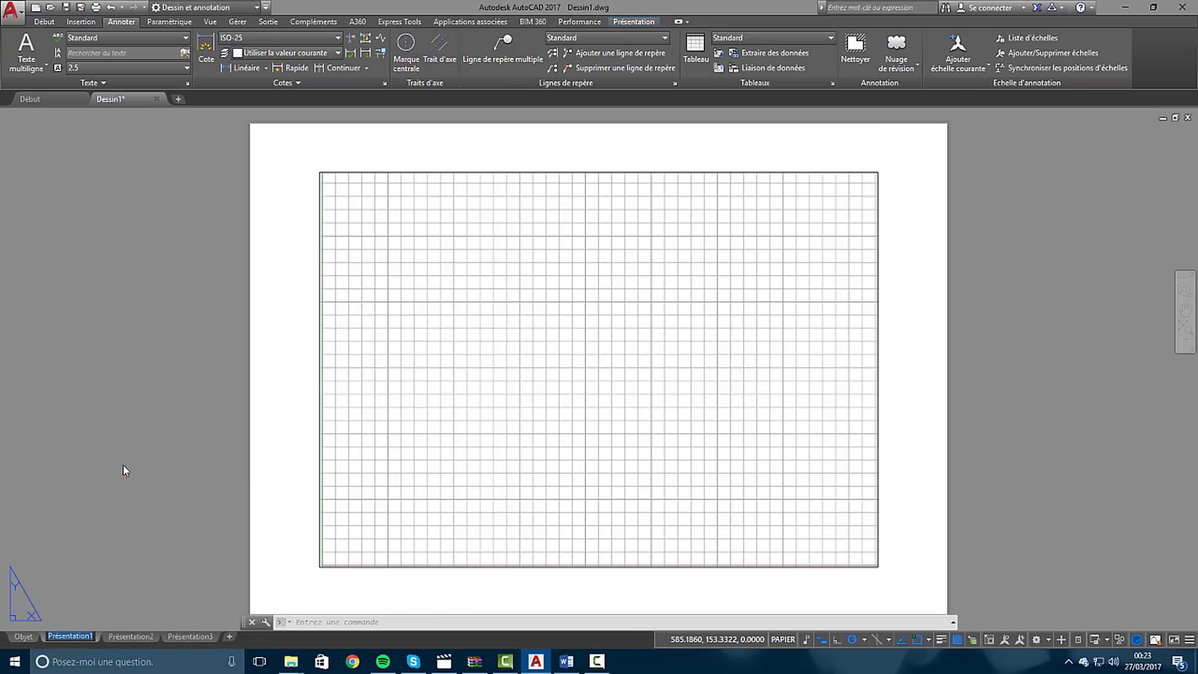
pyautogui.write('test')
pyautogui.press('Return')
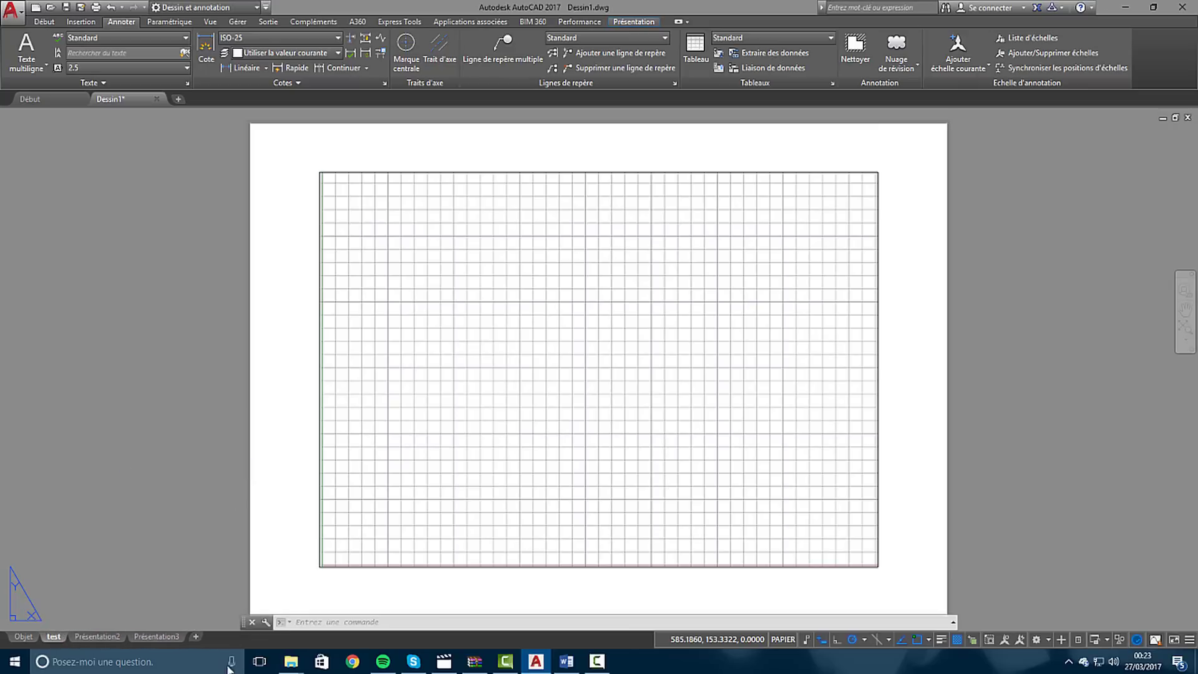
# Step: Add two new layouts to the drawing and return to model space
pyautogui.click(197, 638)
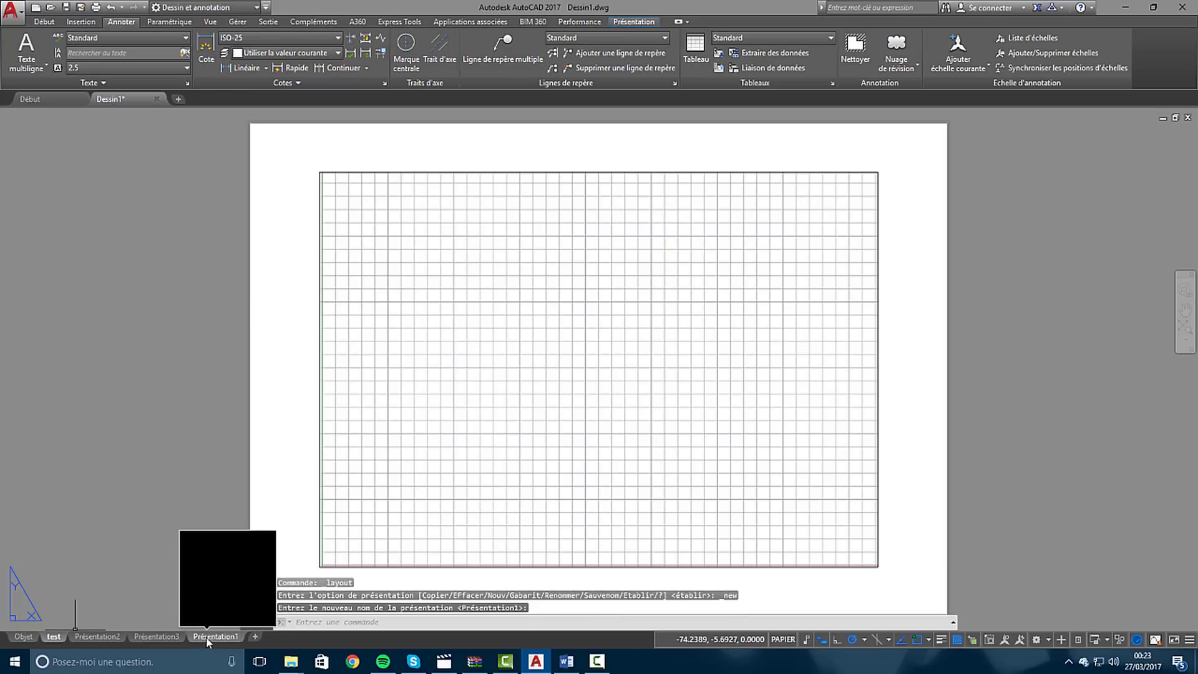
pyautogui.rightClick(213, 639)
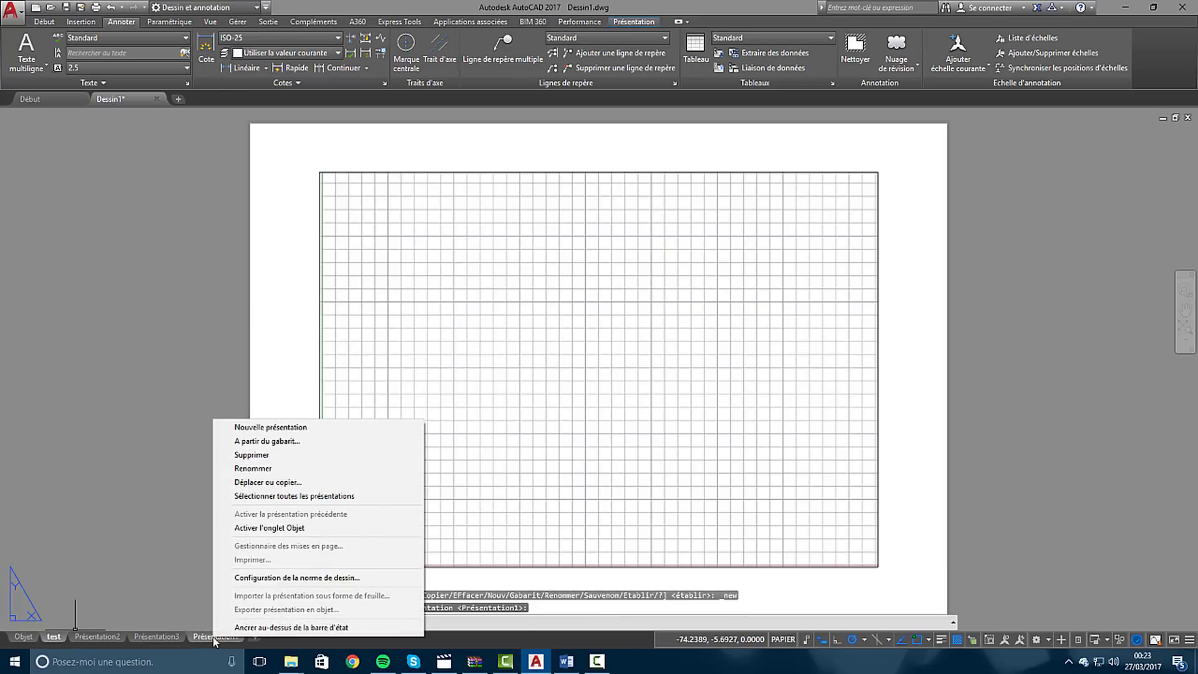
pyautogui.click(276, 428)
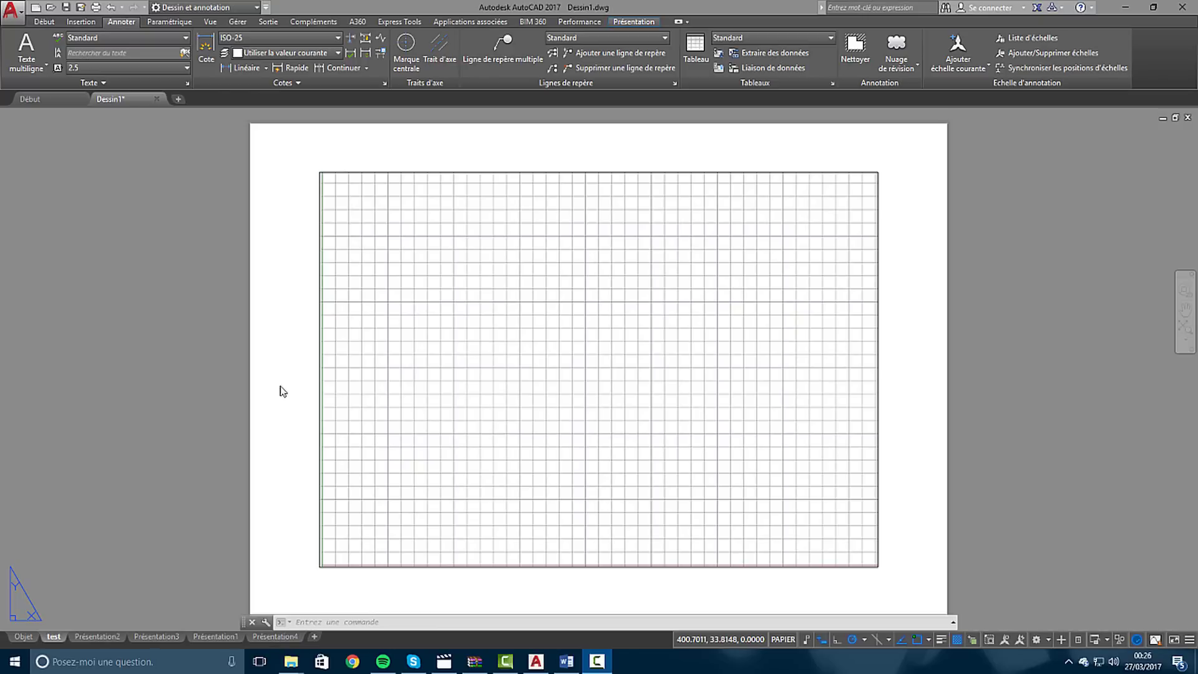
pyautogui.click(25, 637)
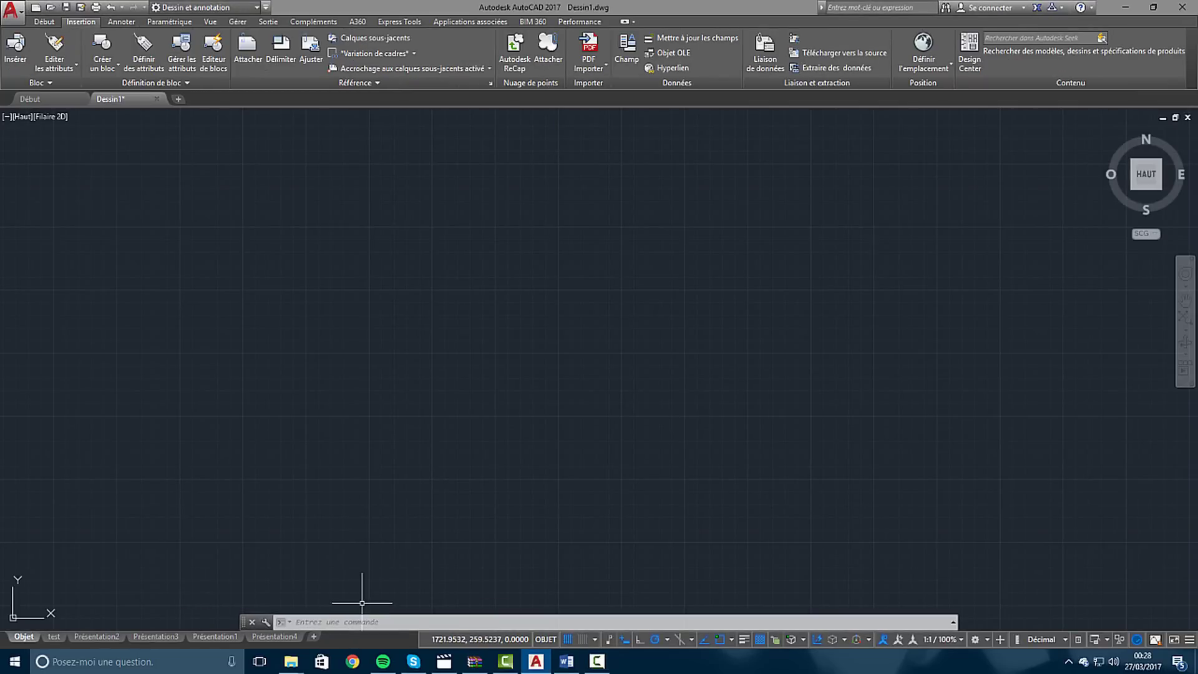
# Step: Draw a closed triangle of lines with the LIGNE command, its horizontal upper edge about 2152 units long and its third vertex below
pyautogui.click(347, 622)
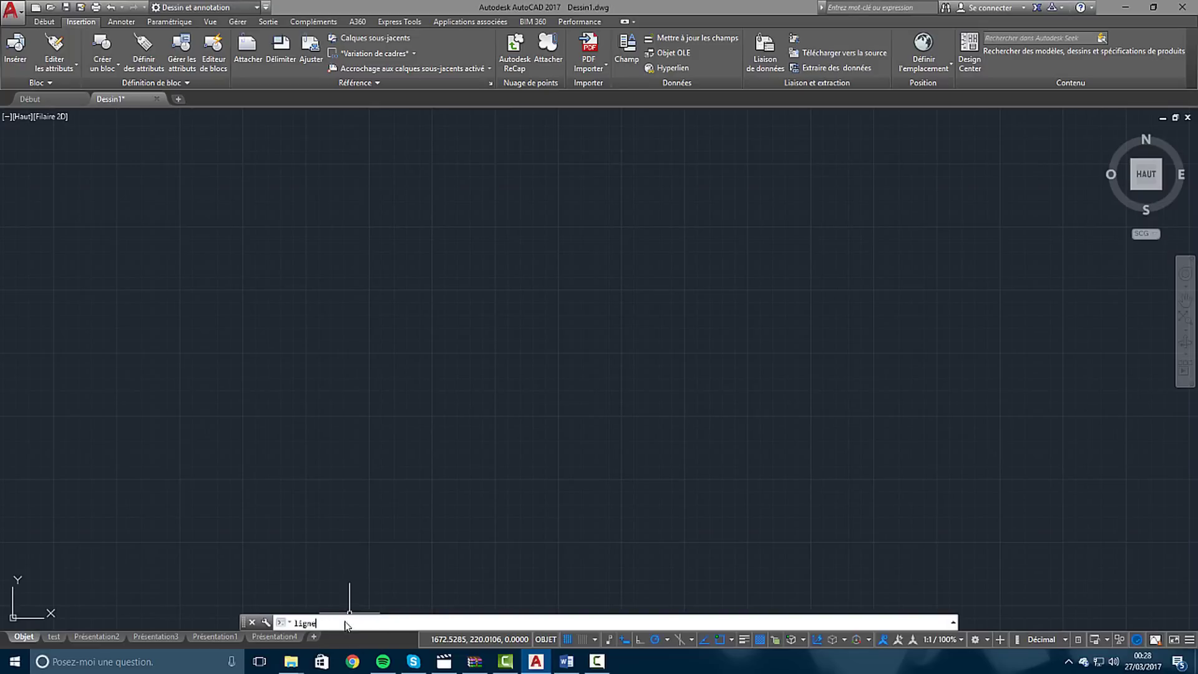
pyautogui.write('ligne')
pyautogui.press('Return')
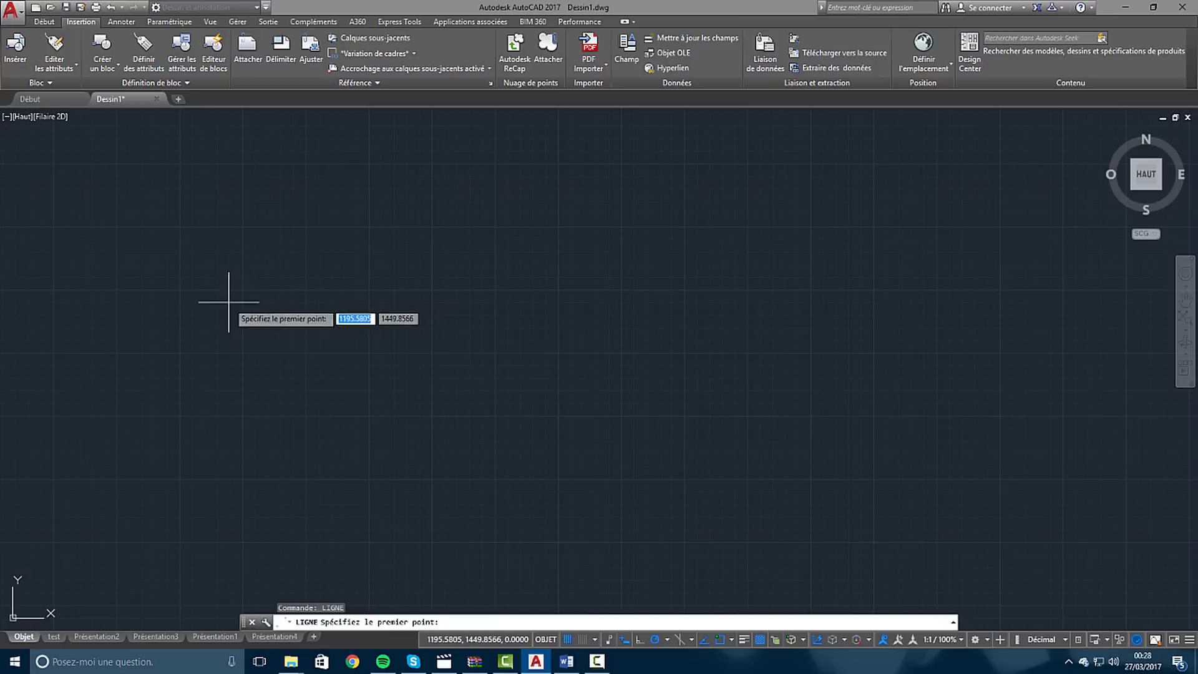
pyautogui.click(228, 288)
pyautogui.click(772, 288)
pyautogui.click(602, 488)
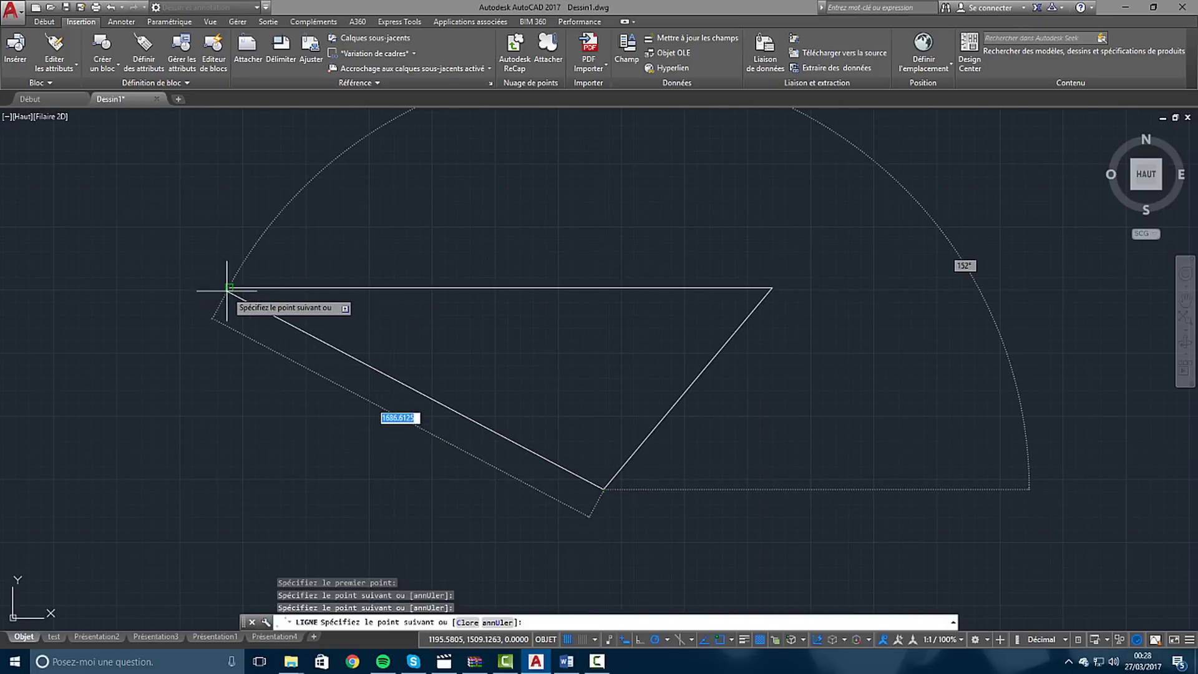
pyautogui.click(229, 288)
pyautogui.press('Escape')
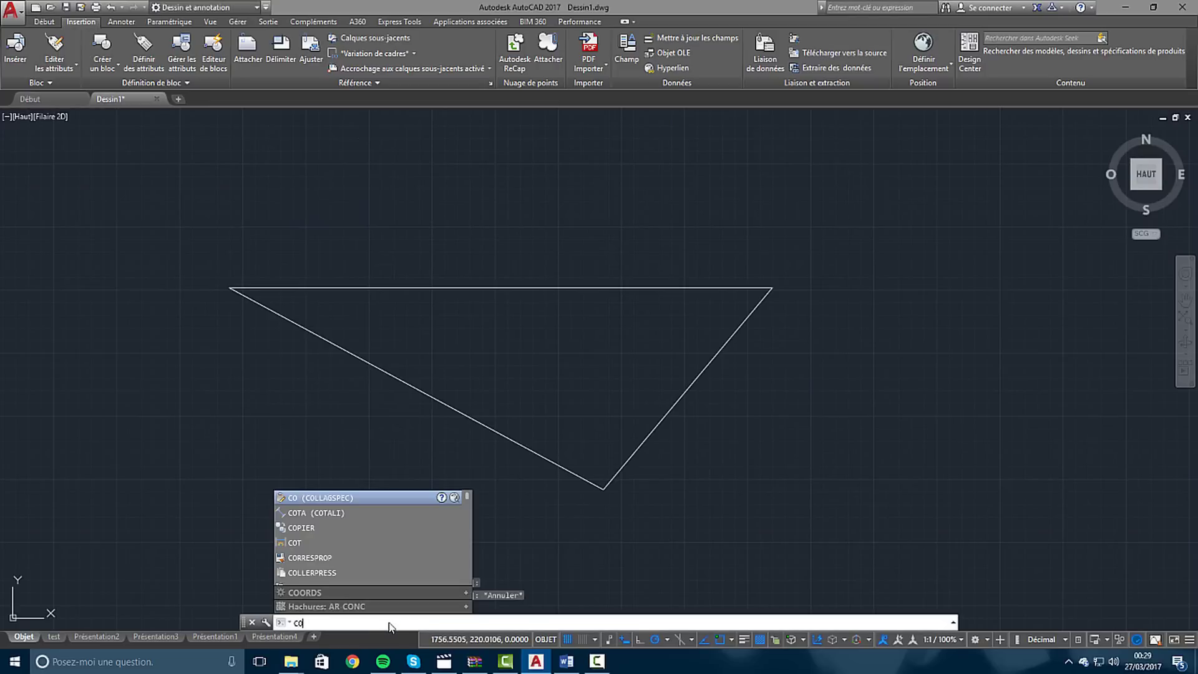
# Step: Add an aligned dimension (COTALI) between the endpoints of the triangle's horizontal edge, placed above it
pyautogui.press('Down')
pyautogui.press('Down')
pyautogui.press('Up')
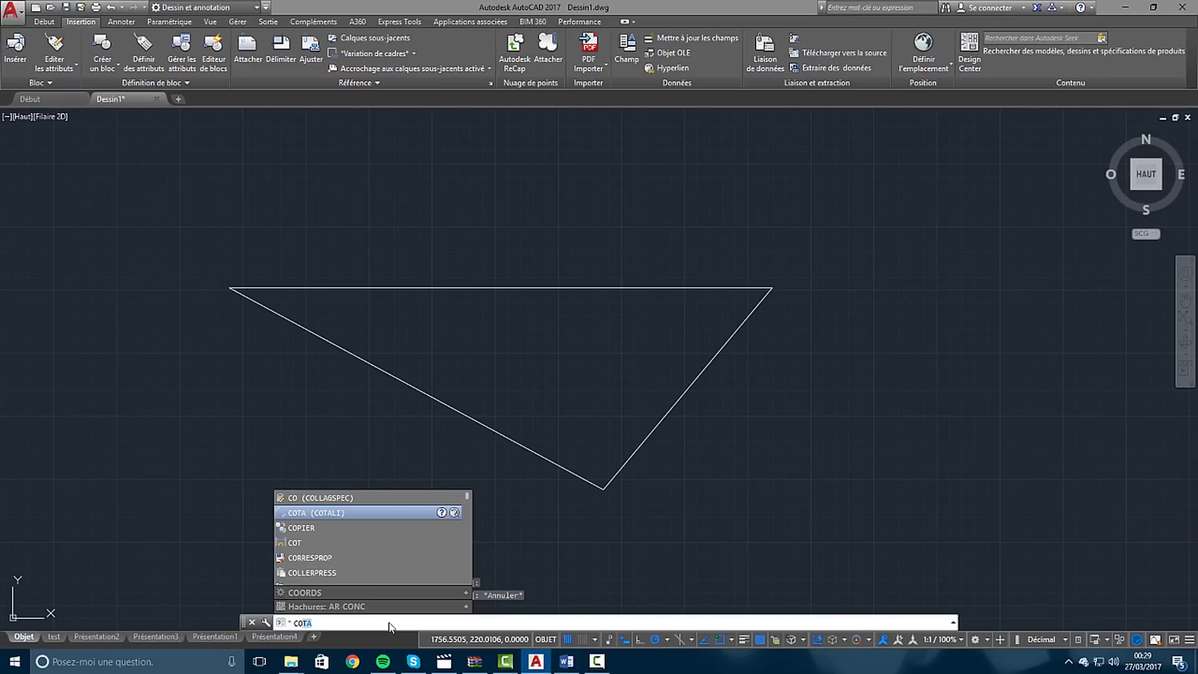
pyautogui.press('Return')
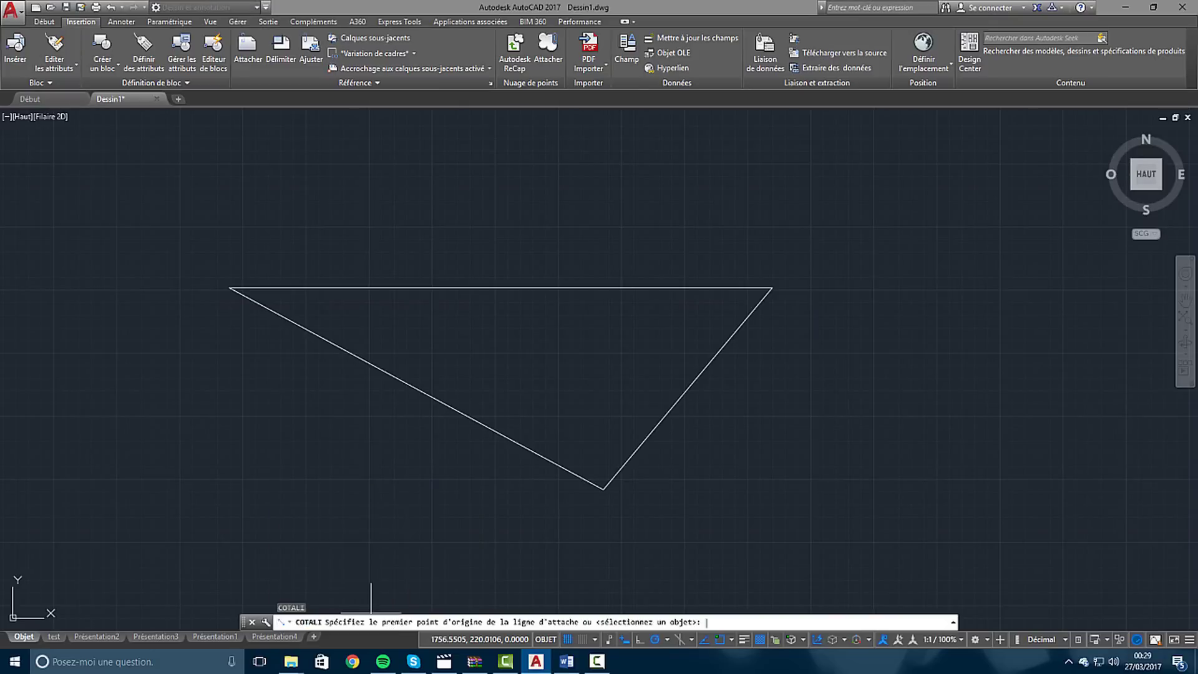
pyautogui.click(230, 288)
pyautogui.click(772, 287)
pyautogui.click(762, 208)
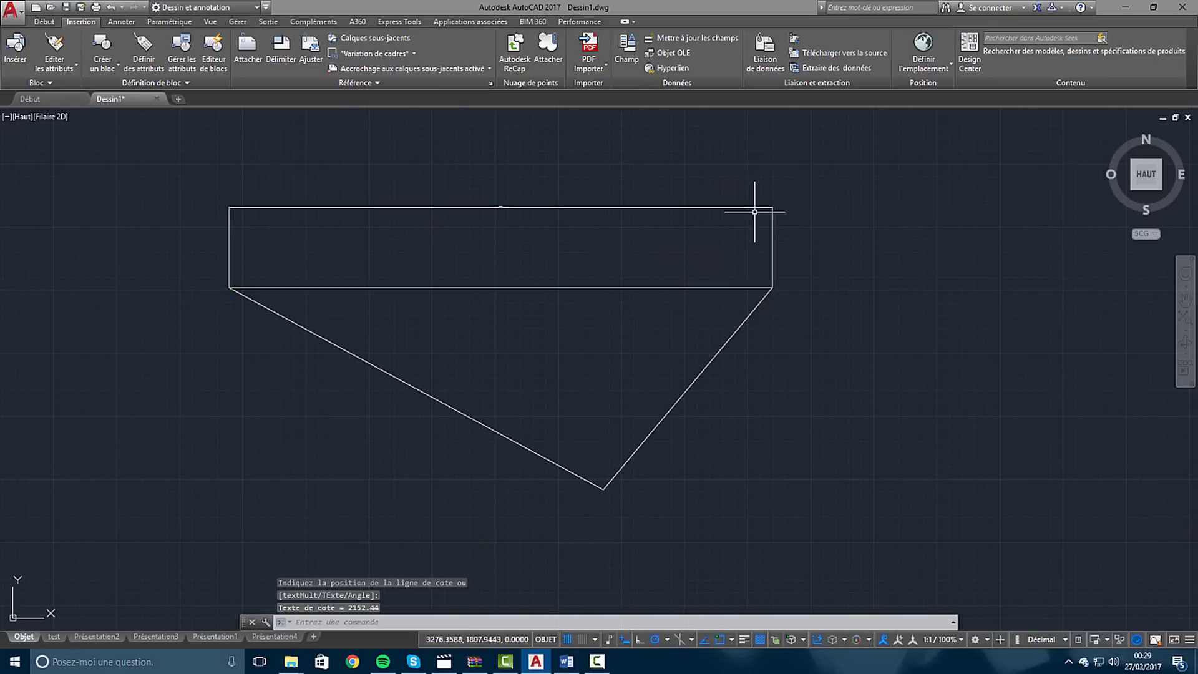
pyautogui.press('Escape')
# Step: Examine the dimension text above the triangle up close and return to a view of the whole triangle
pyautogui.scroll(10, 508, 203)
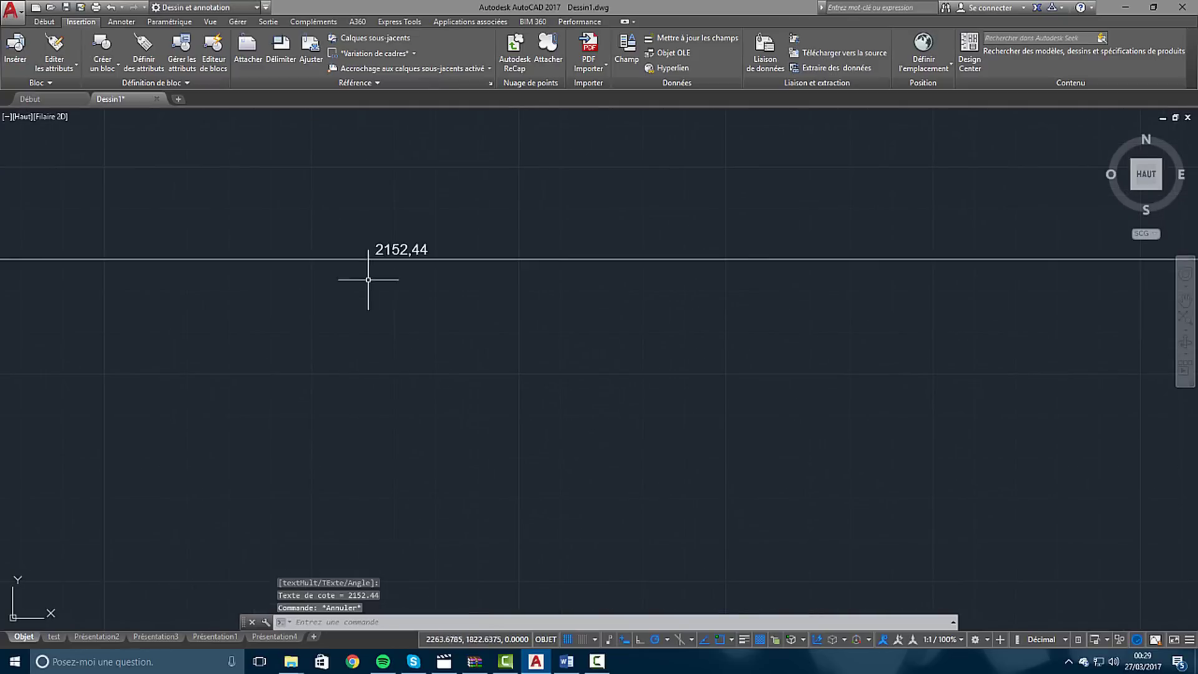
pyautogui.moveTo(524, 217); pyautogui.dragTo(462, 382, button='middle')
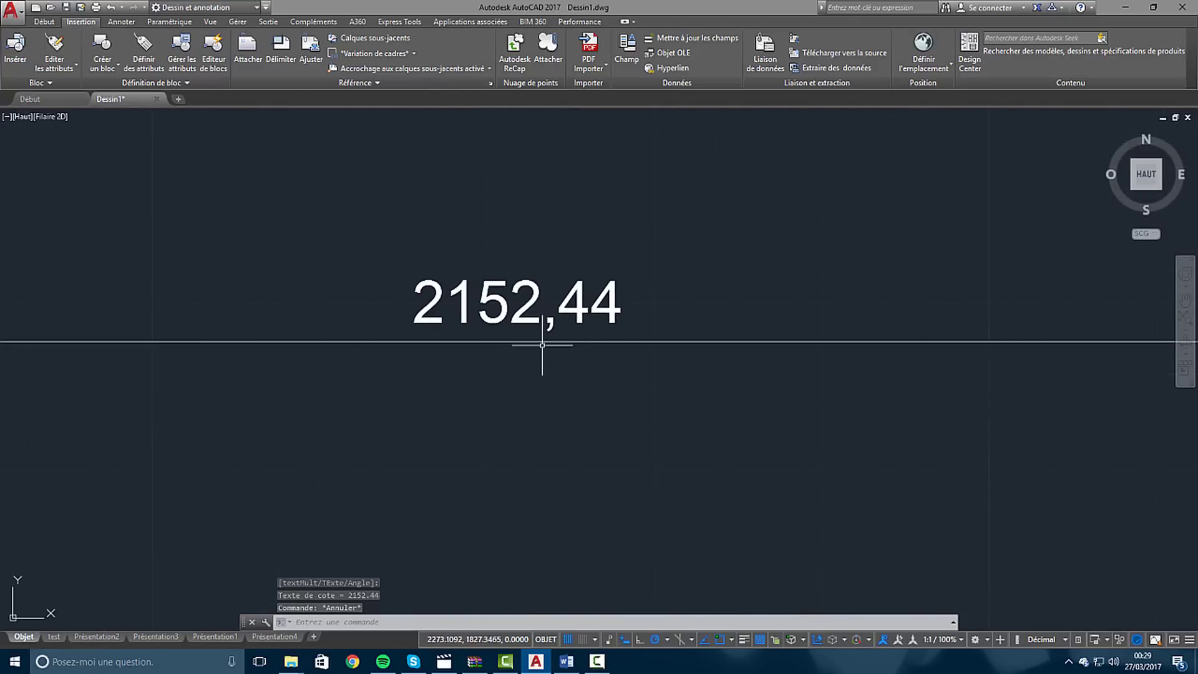
pyautogui.scroll(-4, 529, 318)
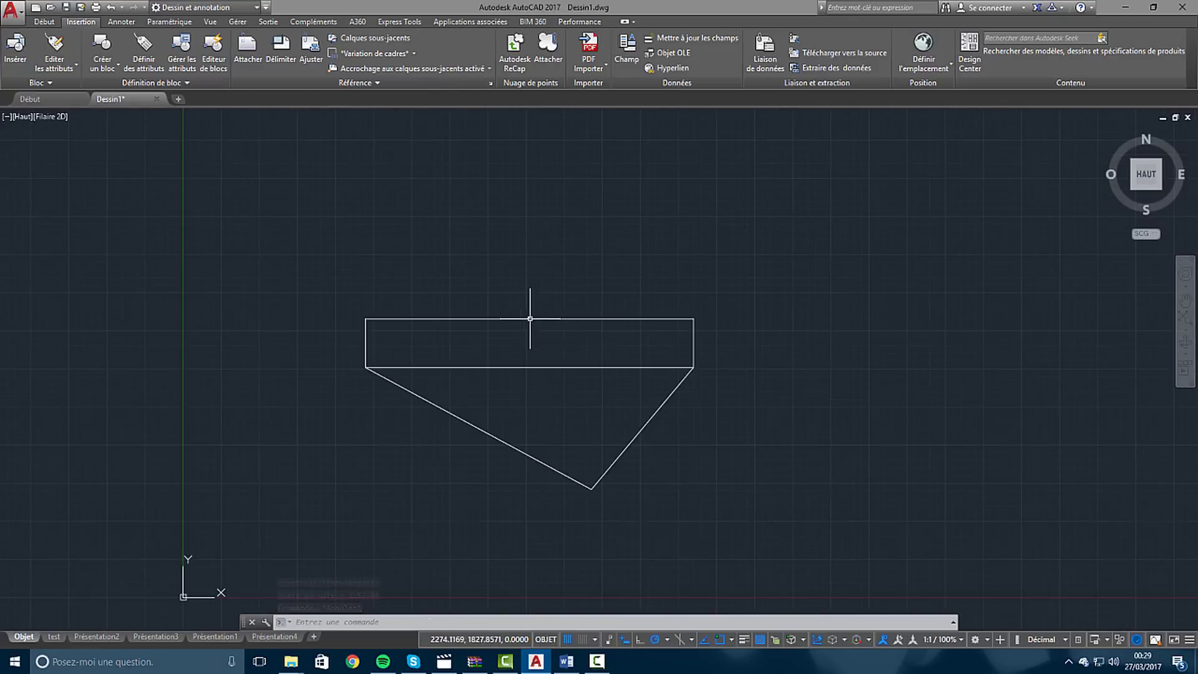
pyautogui.scroll(6, 549, 287)
pyautogui.moveTo(551, 299); pyautogui.dragTo(548, 320, button='middle')
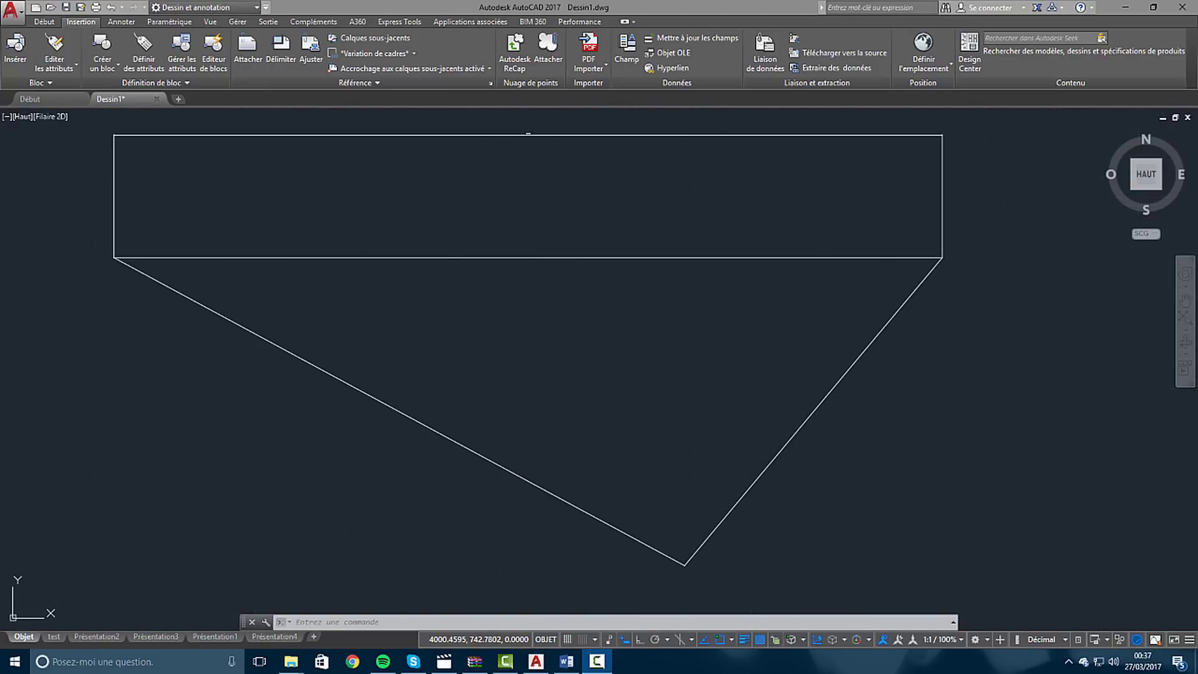
# Step: Toggle the drawing grid display several times, leaving it off
pyautogui.click(391, 641)
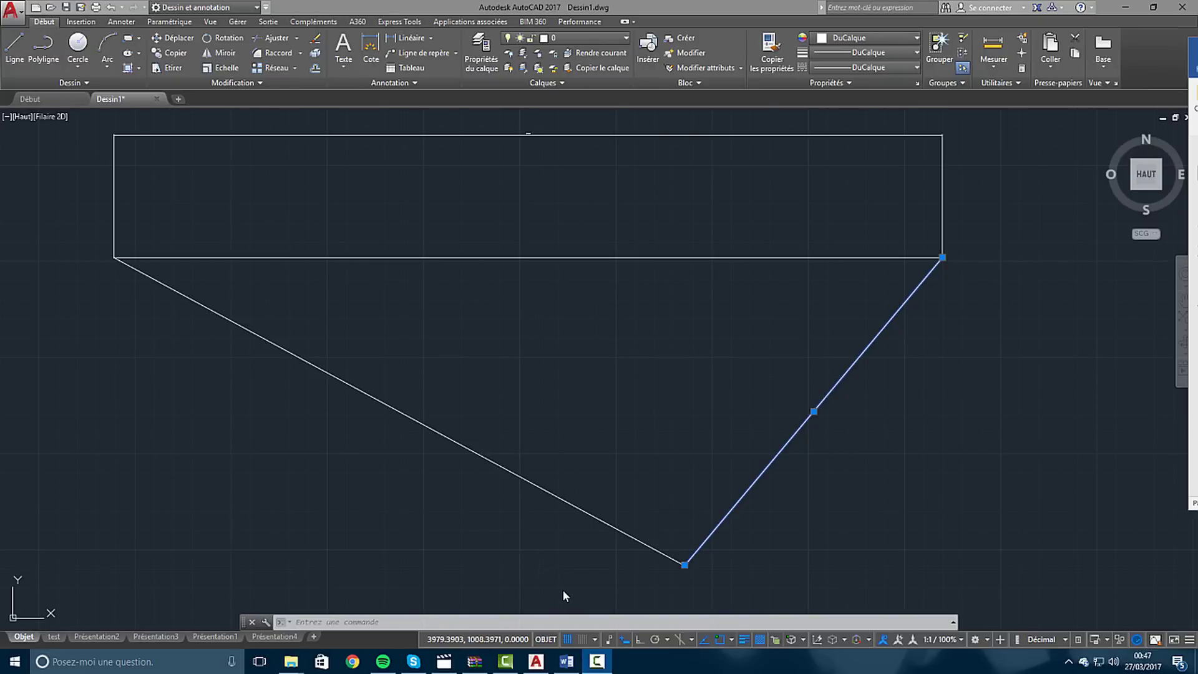
pyautogui.click(568, 641)
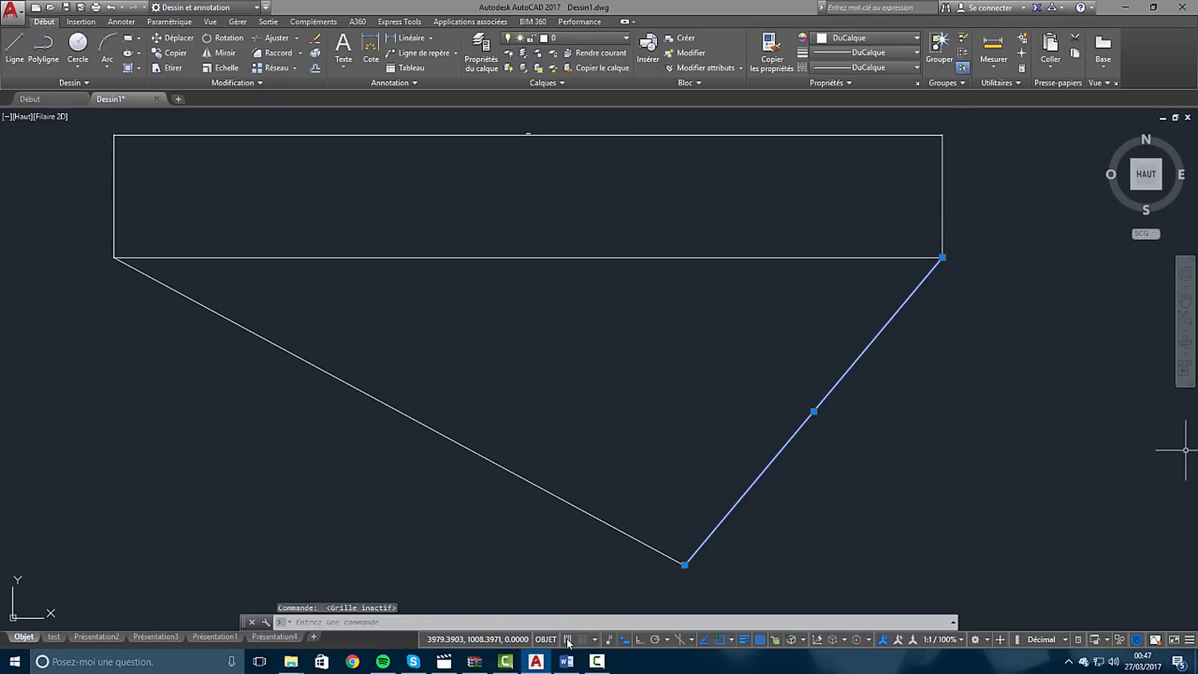
pyautogui.click(568, 640)
pyautogui.click(567, 641)
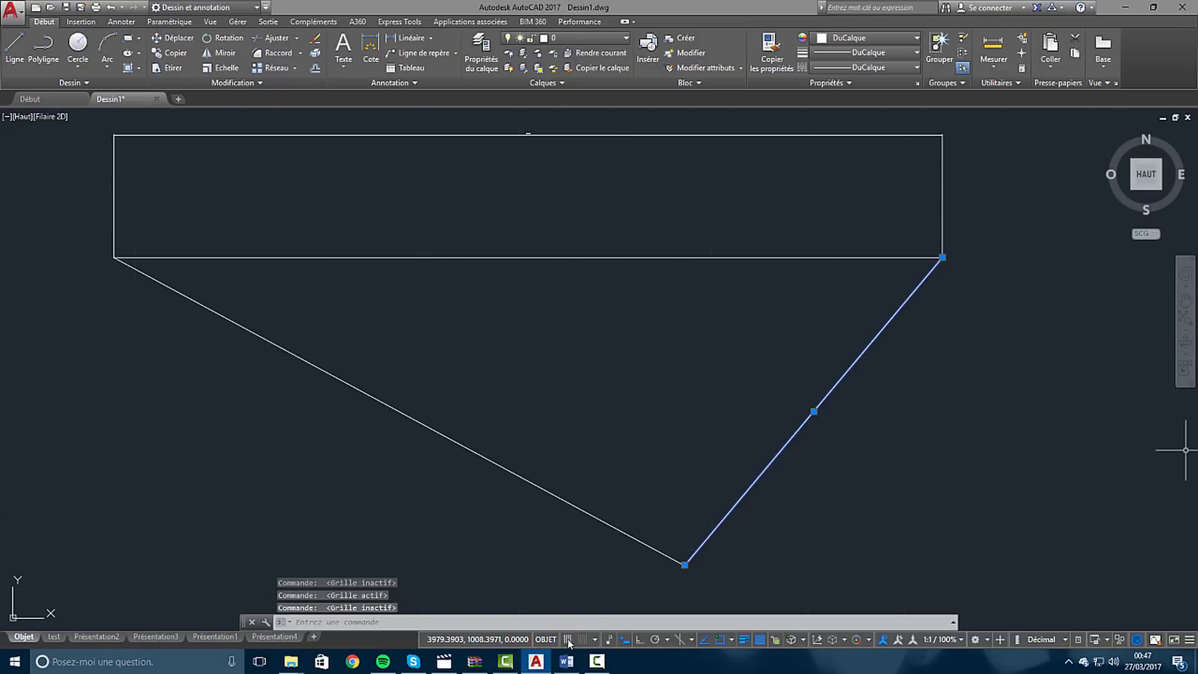
# Step: With dynamic input switched on, draw a separate line 800 units long at 0° below the triangle's left sloping edge
pyautogui.click(623, 640)
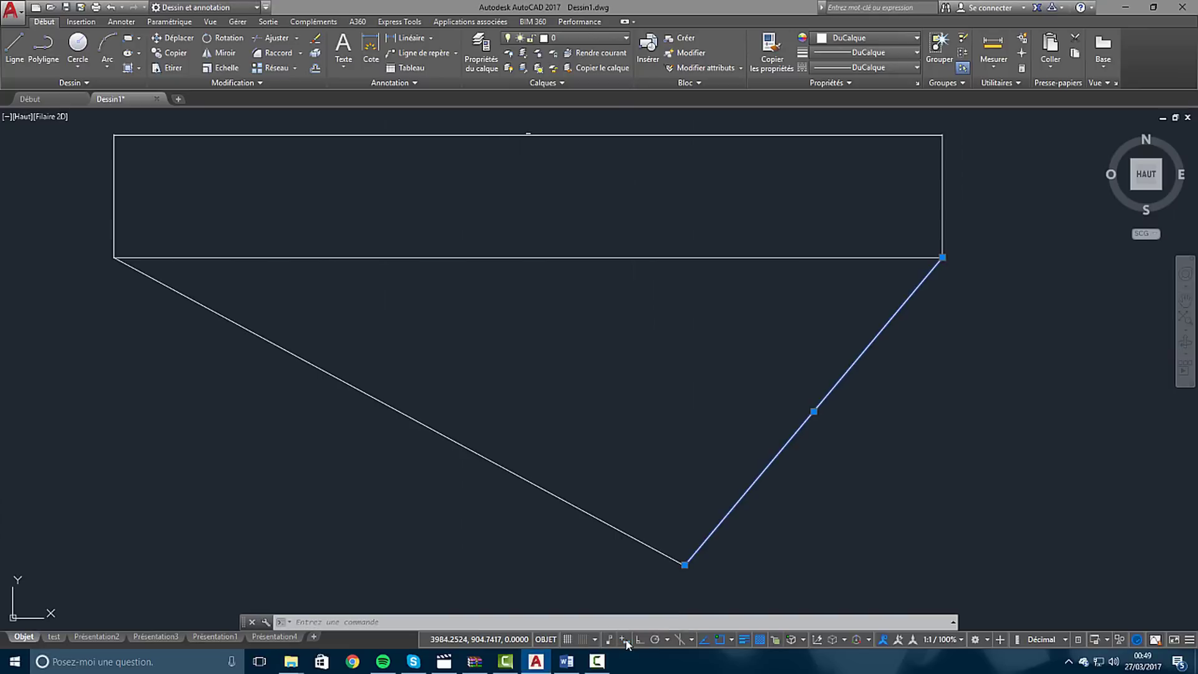
pyautogui.click(625, 639)
pyautogui.click(347, 623)
pyautogui.write('l')
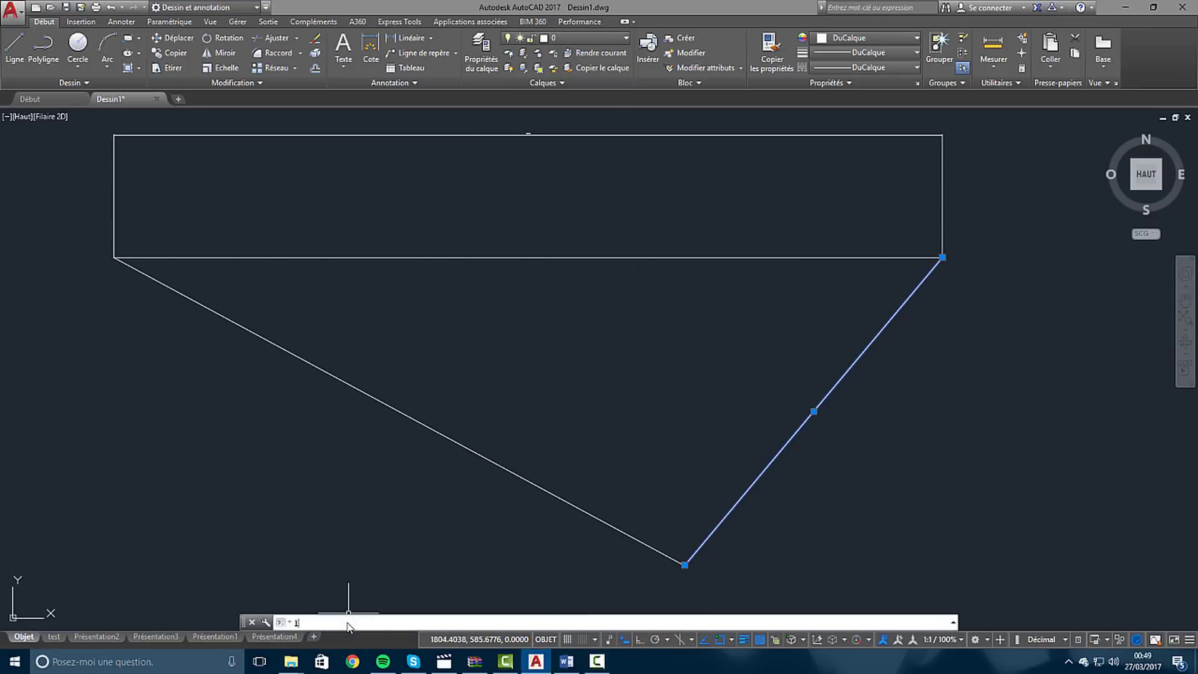
pyautogui.write('igne')
pyautogui.press('Return')
pyautogui.click(156, 492)
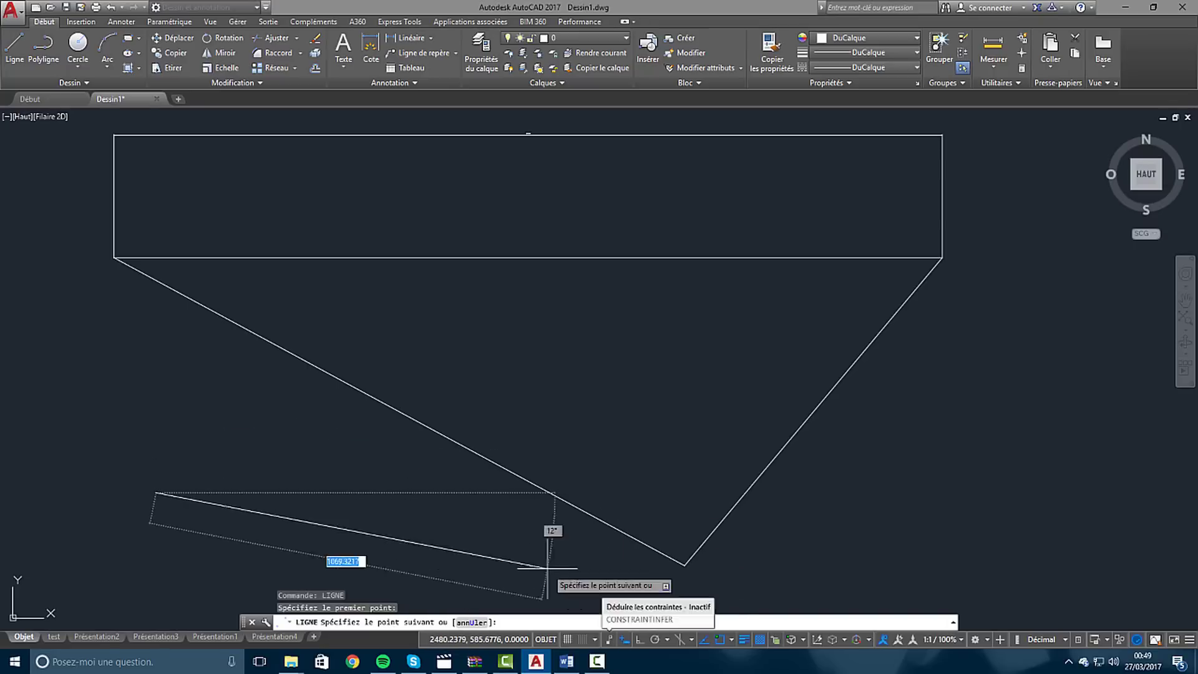
pyautogui.write('800')
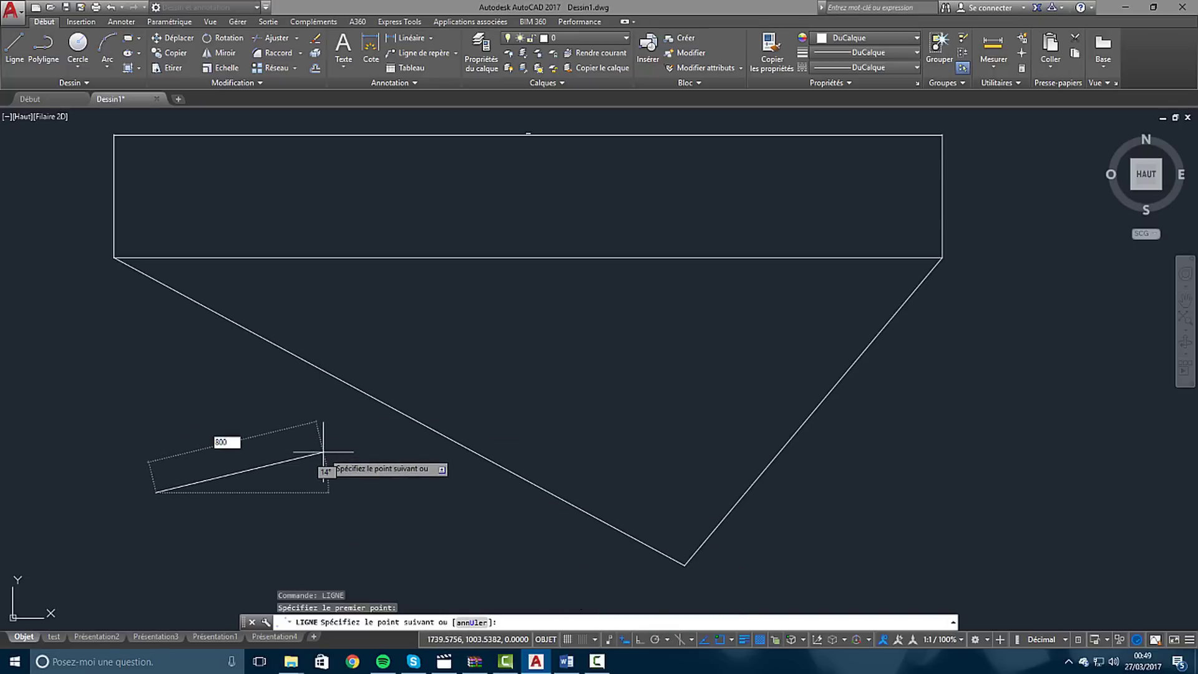
pyautogui.press('Tab')
pyautogui.write('0')
pyautogui.press('Return')
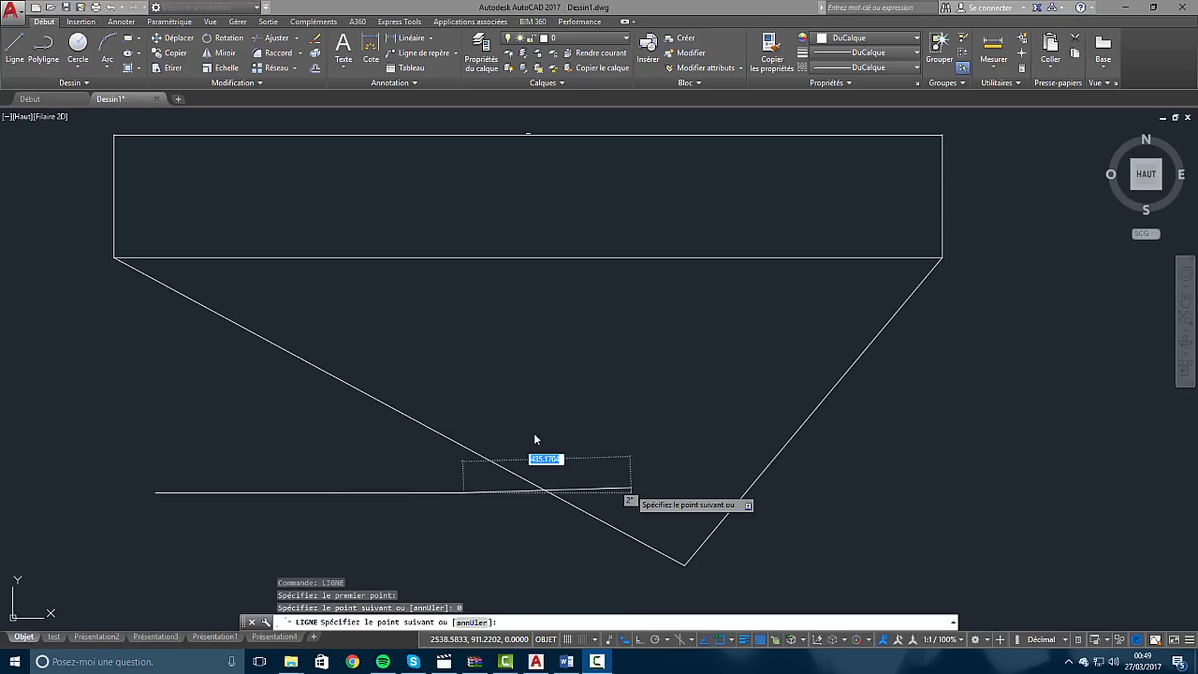
pyautogui.press('Escape')
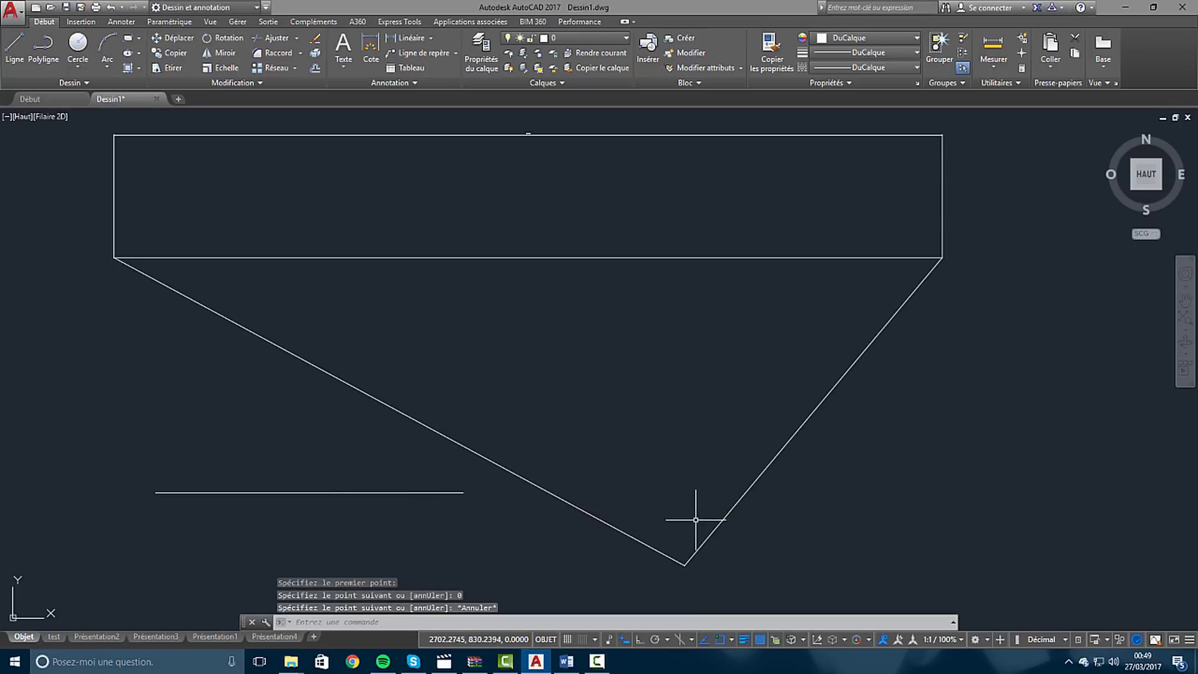
# Step: Turn on ortho mode and try a vertical line upward from the right endpoint of the 800-unit line
pyautogui.click(638, 639)
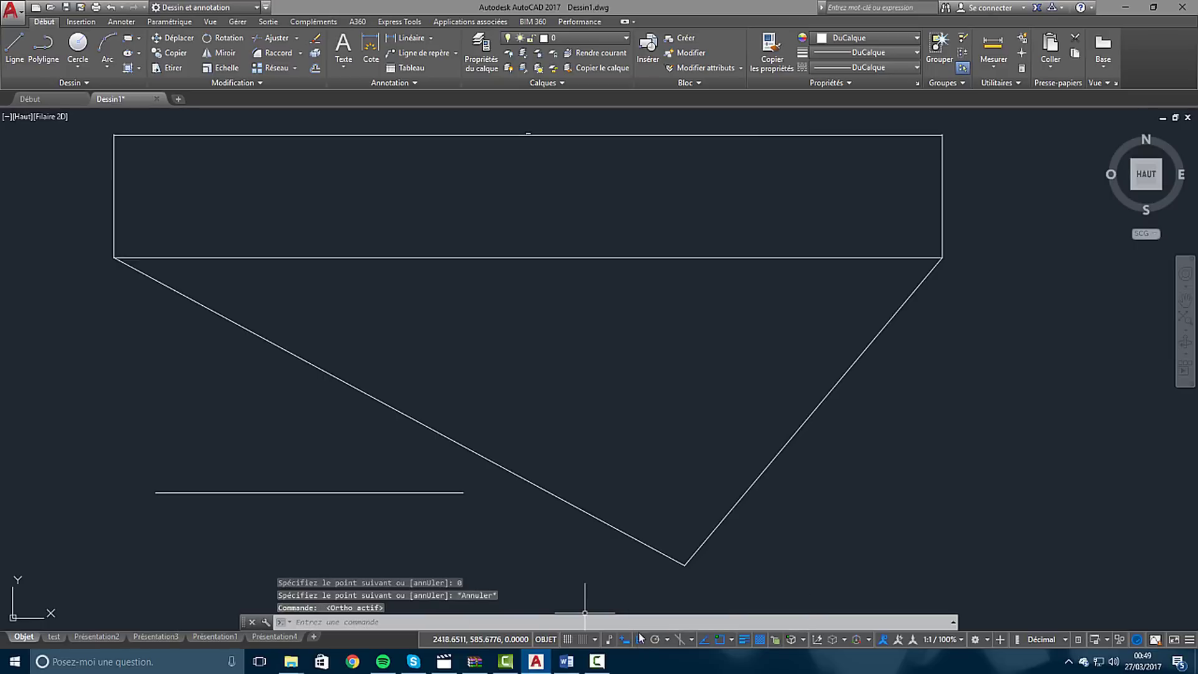
pyautogui.write('ligne')
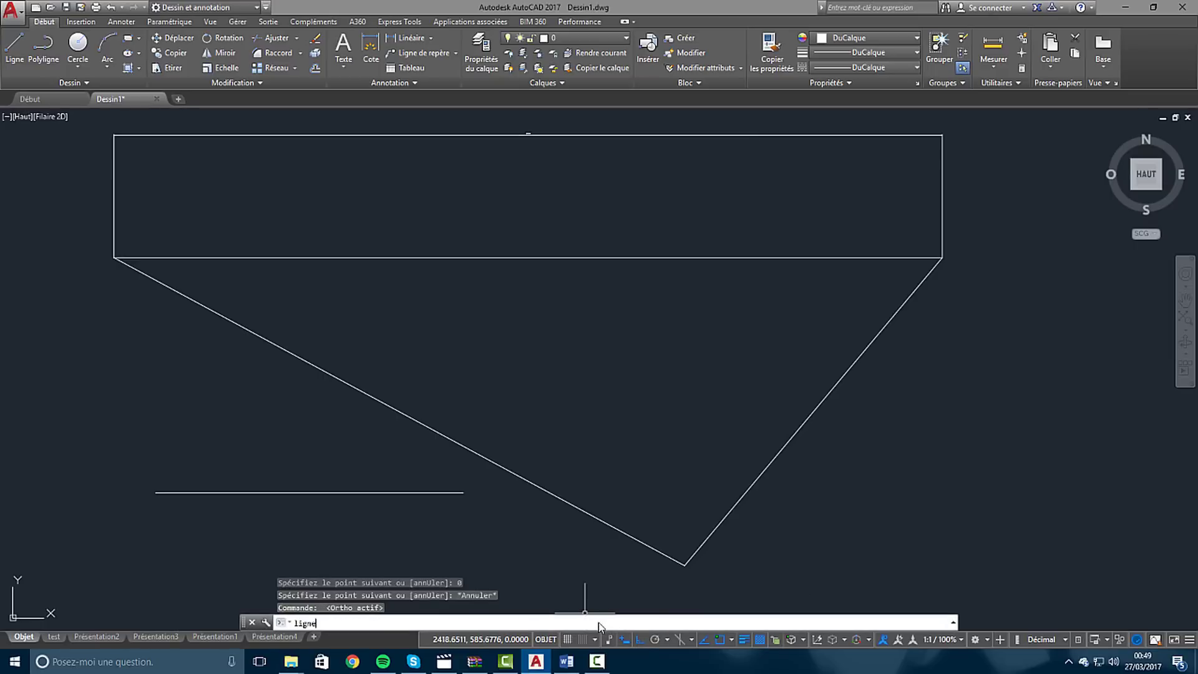
pyautogui.press('Return')
pyautogui.click(464, 492)
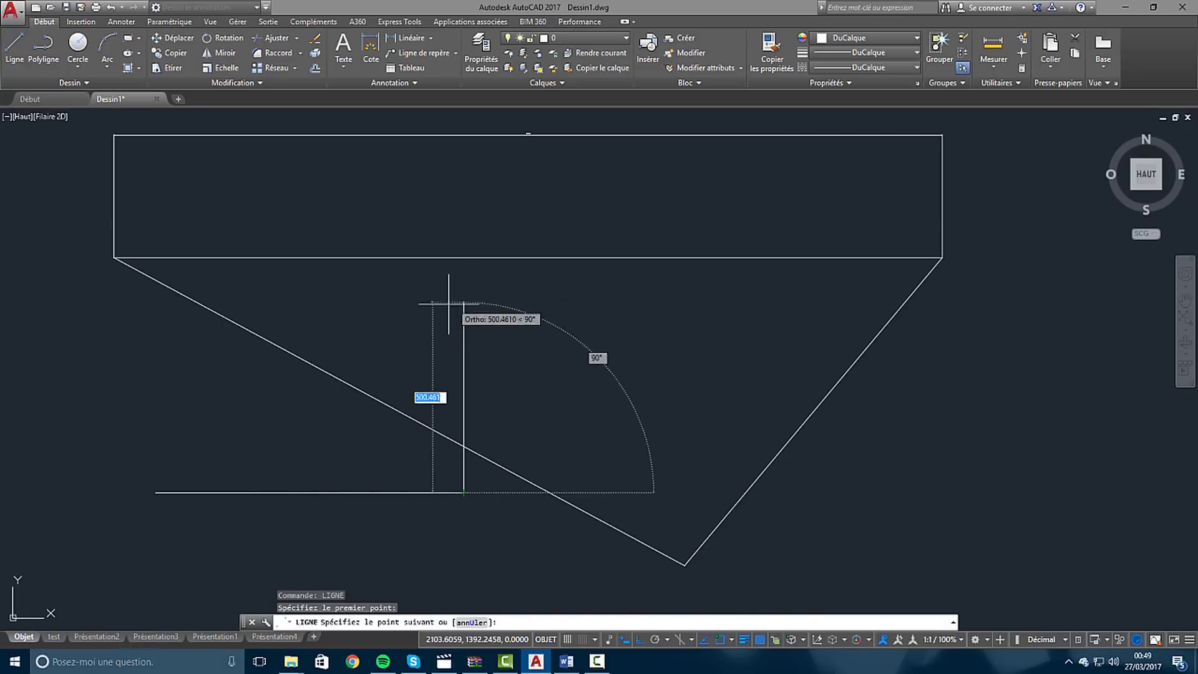
pyautogui.press('Escape')
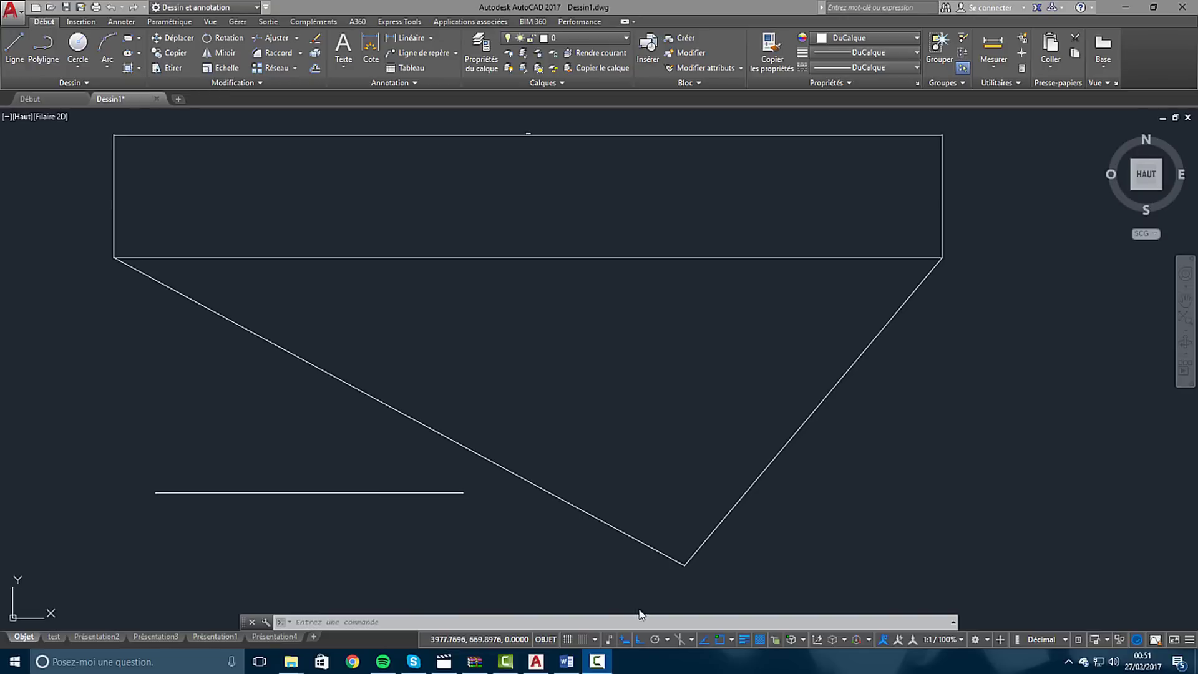
# Step: Review the available object snap modes and toggle the lineweight display off and back on
pyautogui.rightClick(717, 638)
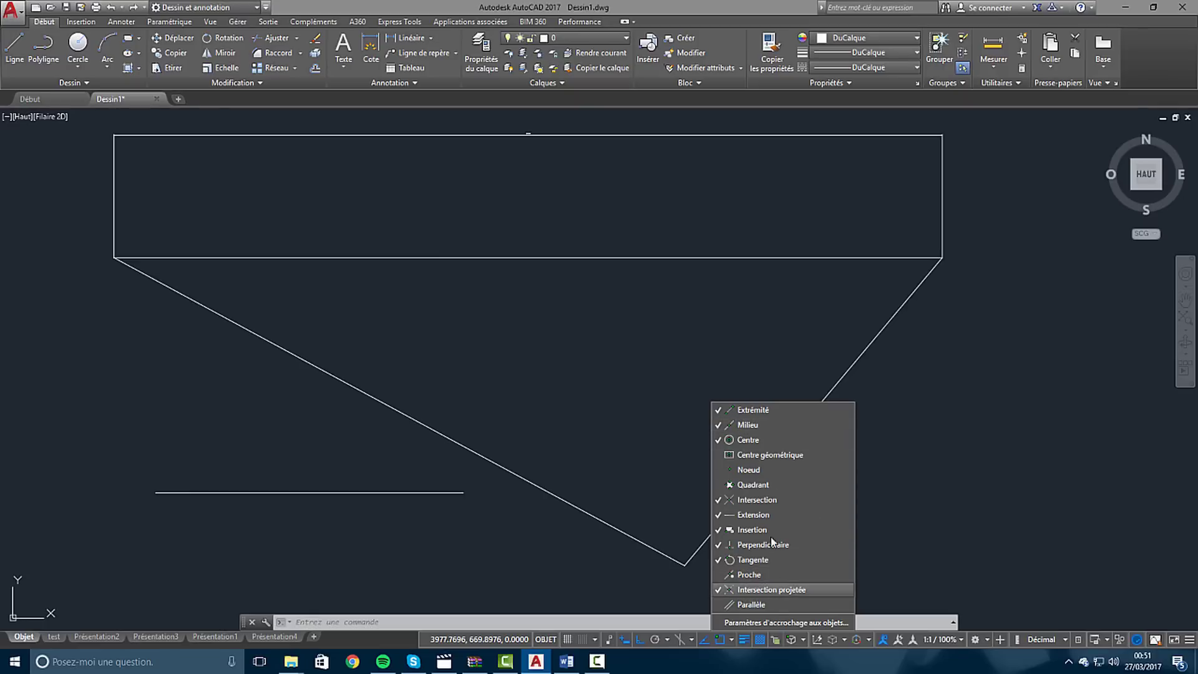
pyautogui.click(777, 582)
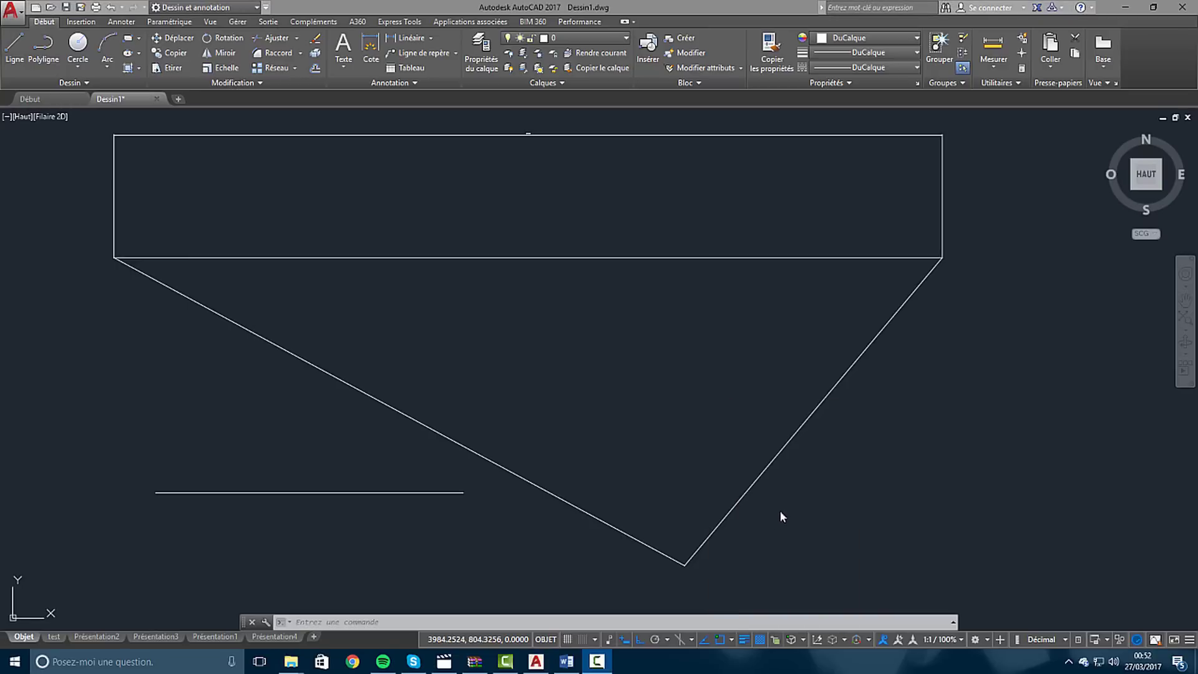
pyautogui.click(745, 642)
pyautogui.click(745, 641)
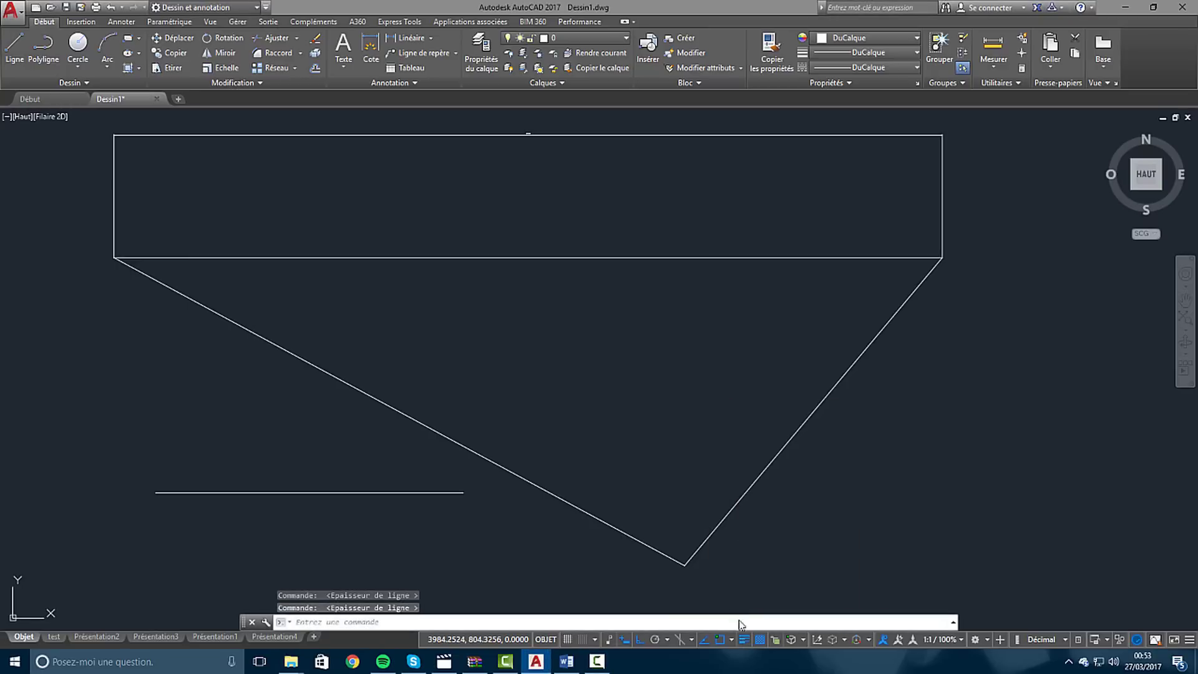
# Step: Create a new layer named test and set its lineweight to 2.00 mm
pyautogui.click(480, 58)
pyautogui.click(133, 59)
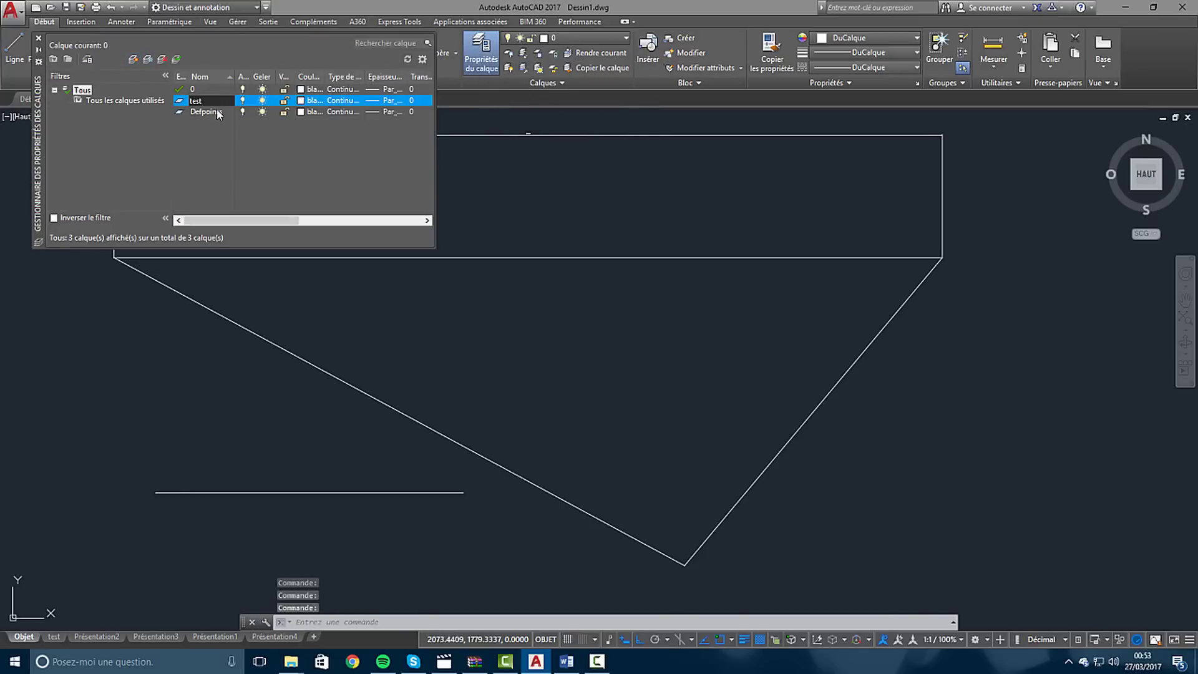
pyautogui.press('Return')
pyautogui.click(378, 100)
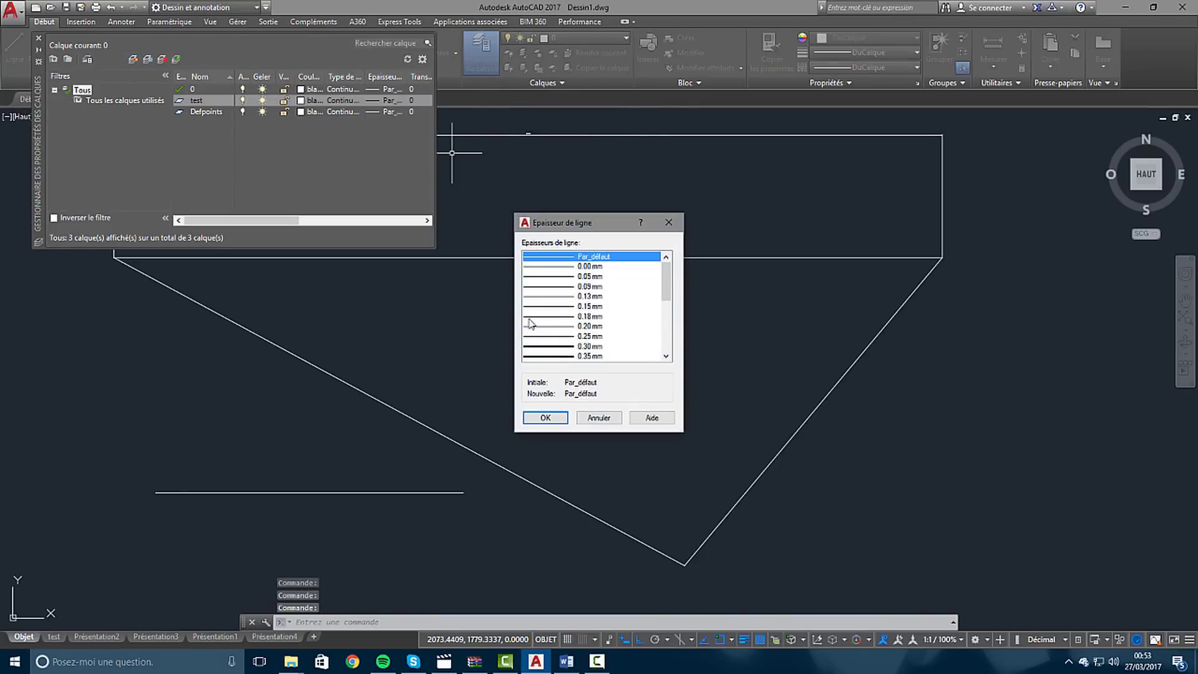
pyautogui.scroll(-5, 531, 323)
pyautogui.click(559, 346)
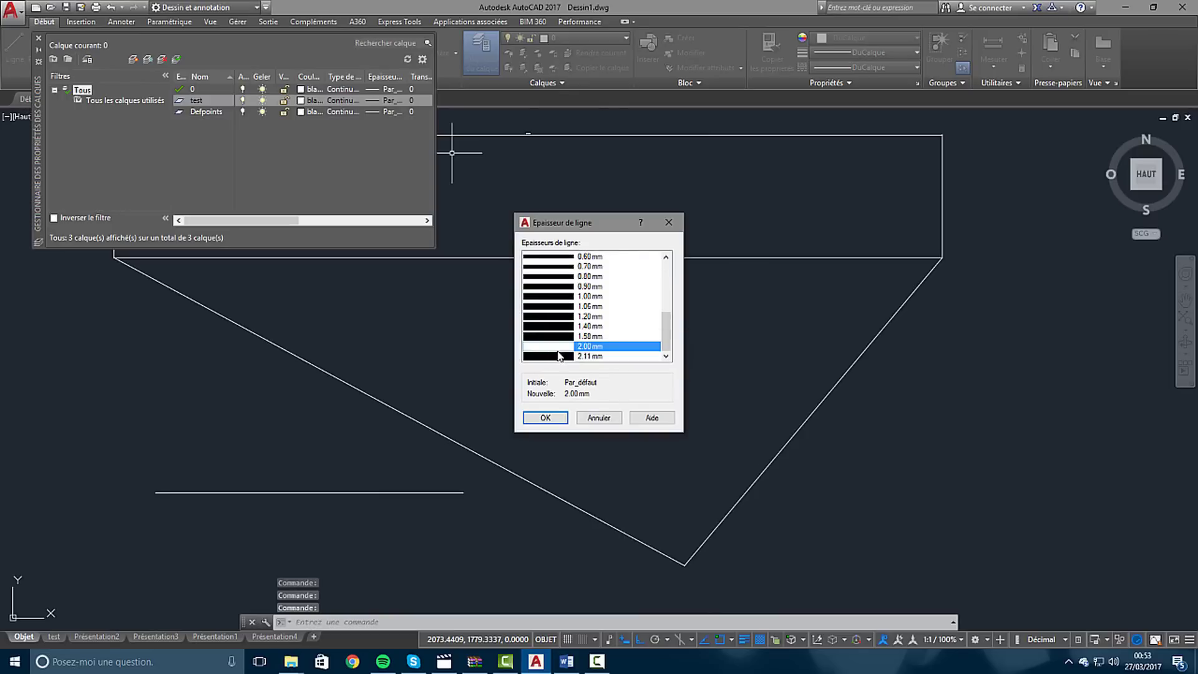
pyautogui.click(545, 417)
pyautogui.click(38, 38)
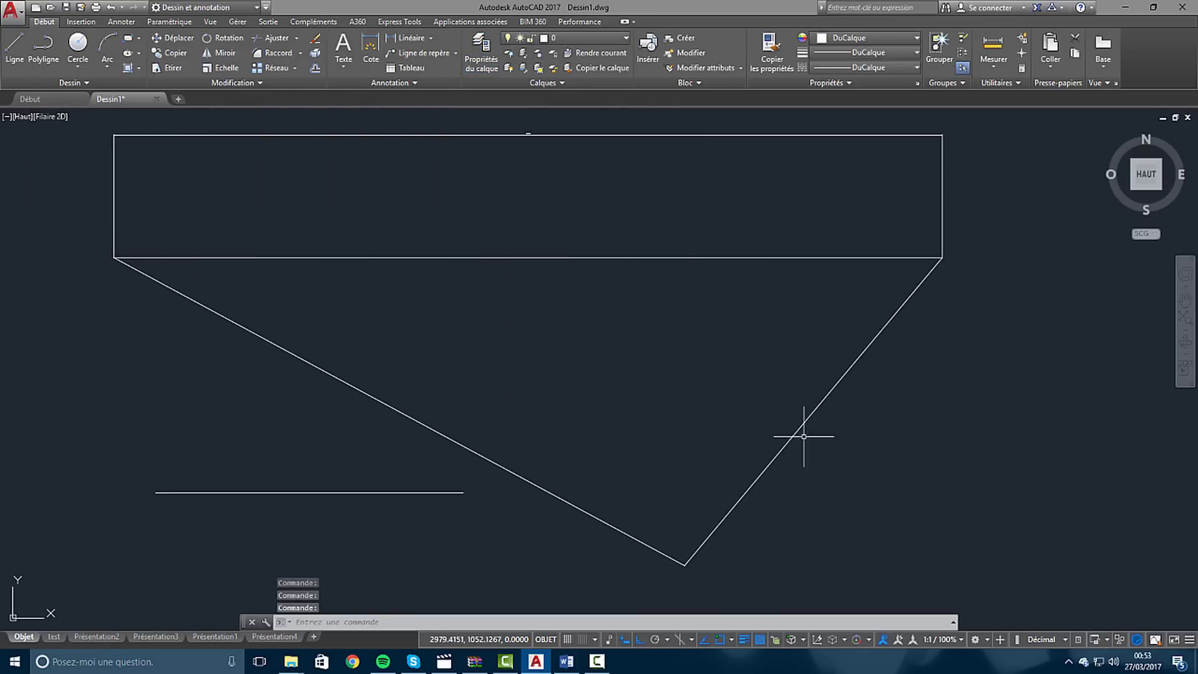
# Step: Assign all the drawn objects to layer test, clear the selection and turn off the lineweight display
pyautogui.click(941, 524)
pyautogui.click(123, 169)
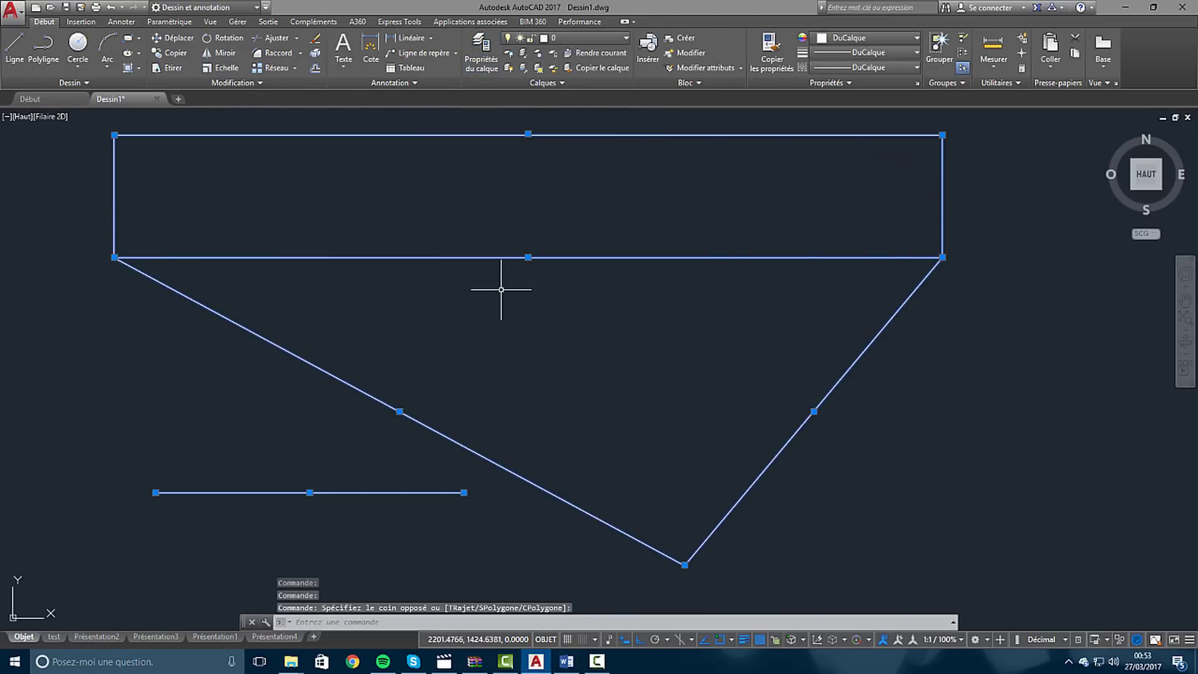
pyautogui.click(558, 38)
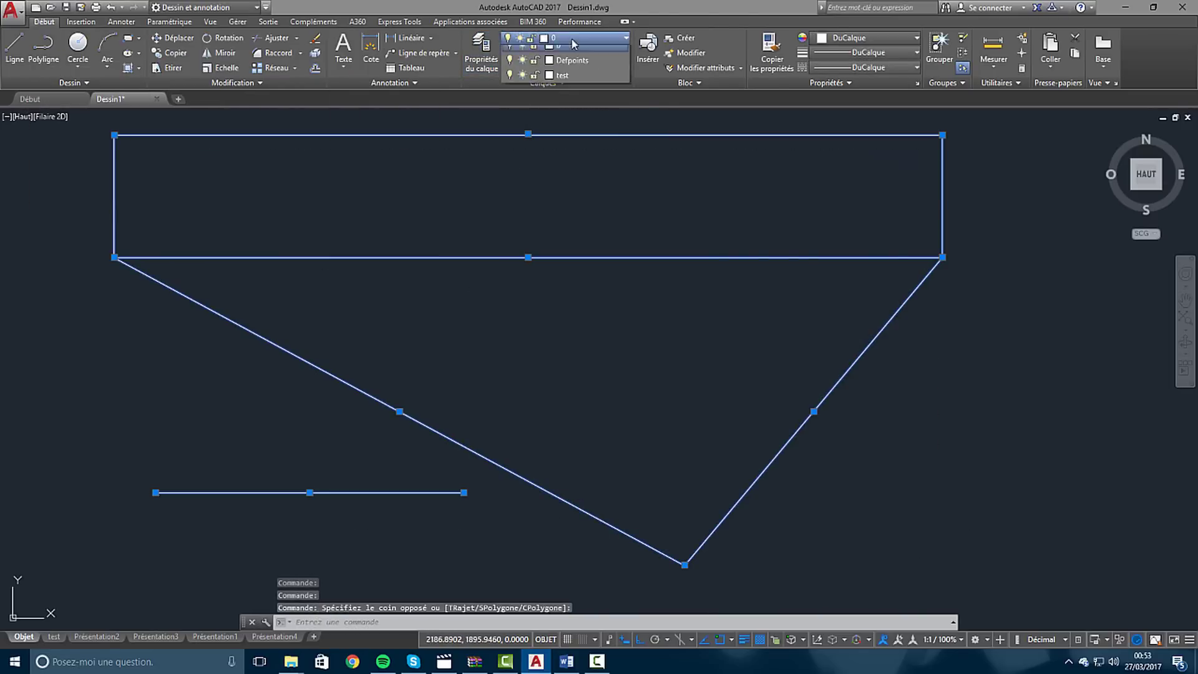
pyautogui.click(560, 84)
pyautogui.click(635, 333)
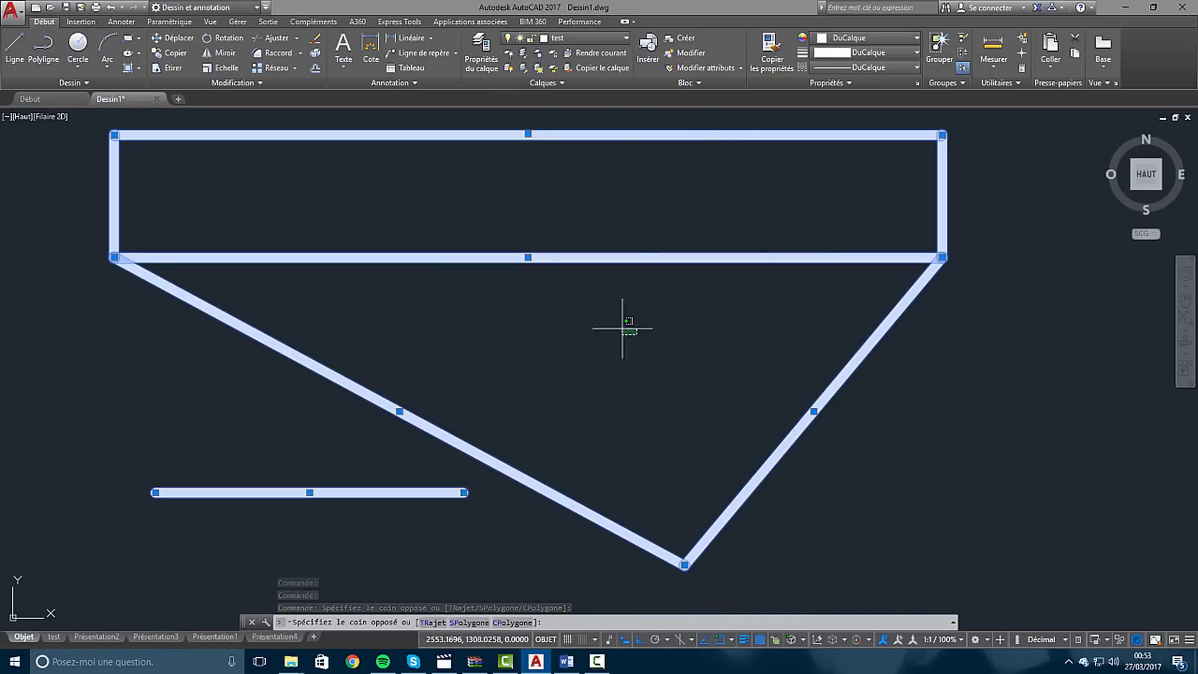
pyautogui.click(378, 249)
pyautogui.press('Escape')
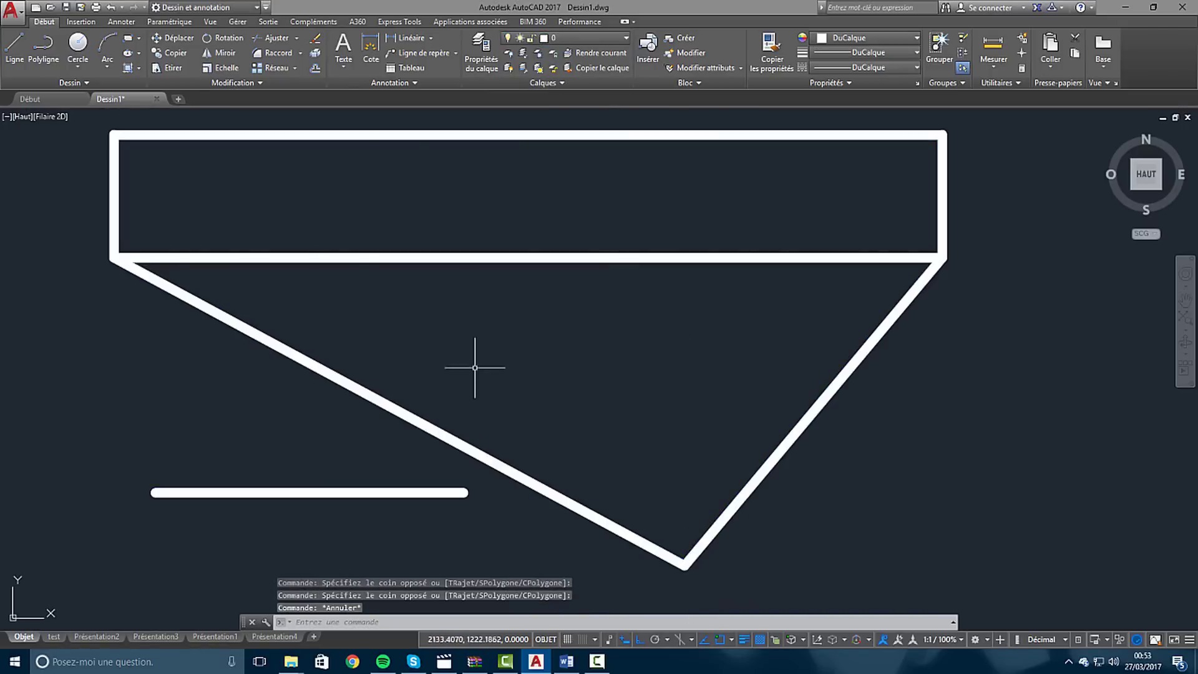
pyautogui.click(744, 640)
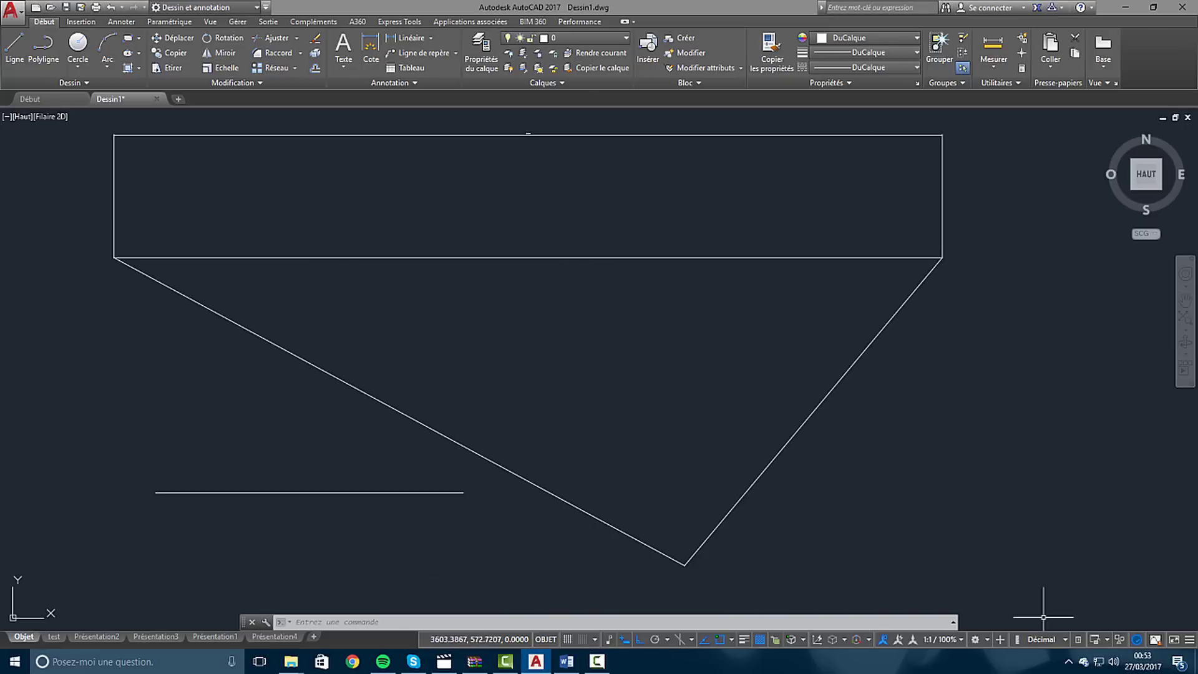
# Step: Turn on quick properties and display them for the triangle's right sloping edge
pyautogui.click(1078, 640)
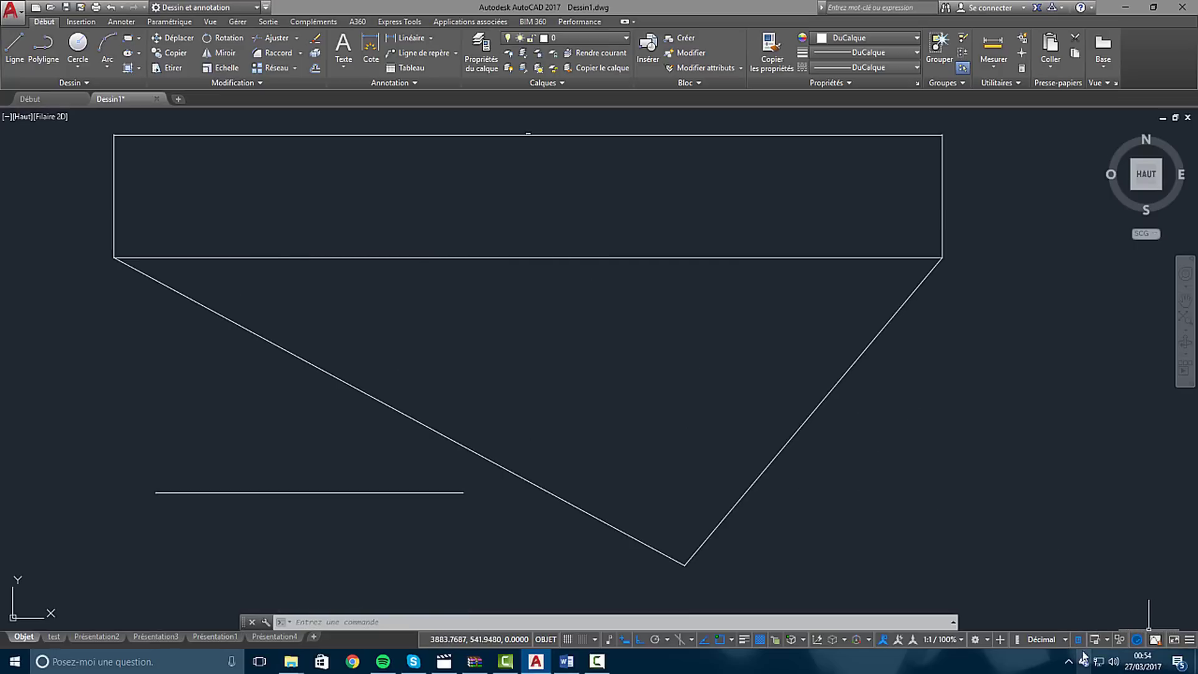
pyautogui.click(852, 424)
pyautogui.click(802, 393)
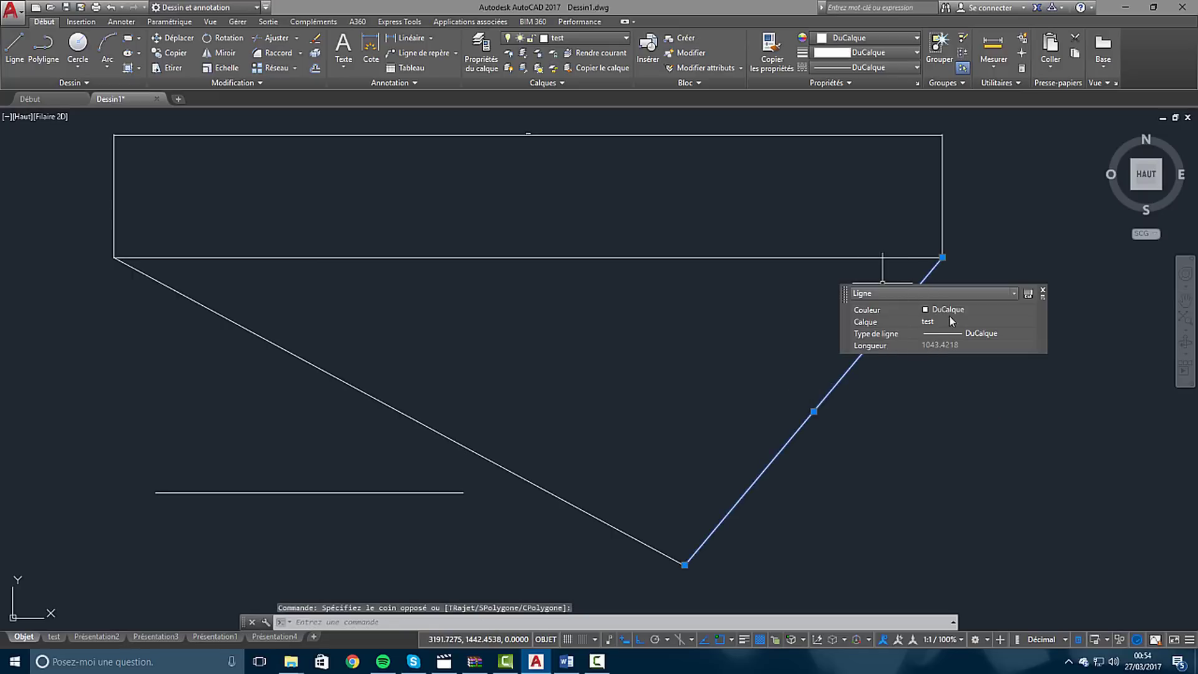